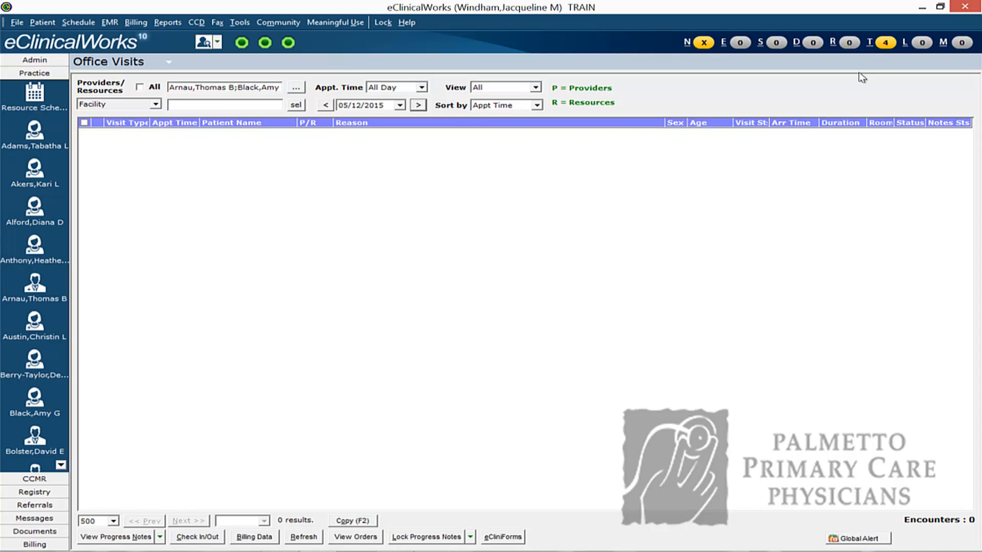
pyautogui.click(868, 45)
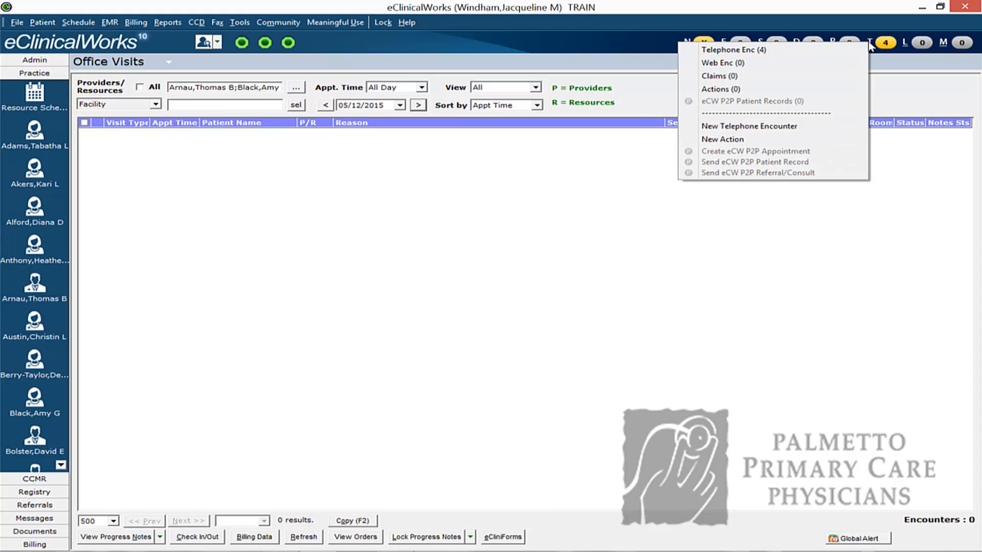
pyautogui.click(813, 126)
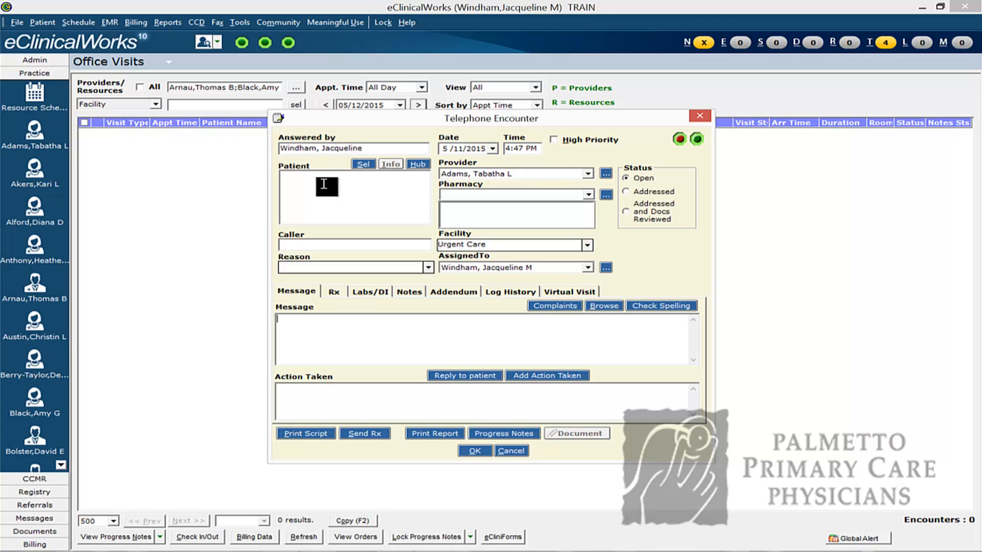
pyautogui.click(363, 164)
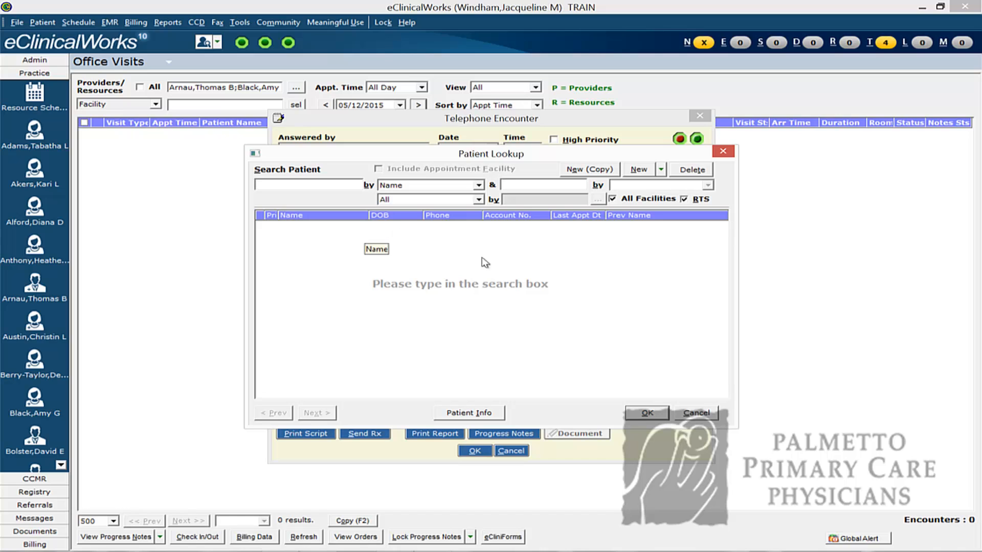
pyautogui.click(700, 416)
pyautogui.click(504, 452)
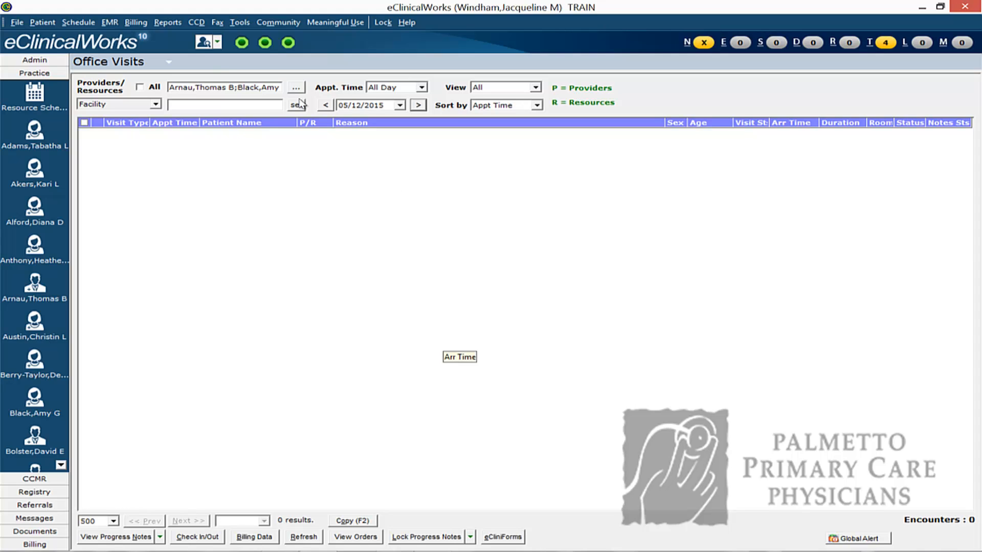
# Step: Look up the test patient by name, select the second matching record and confirm it to open the patient's hub
pyautogui.click(202, 43)
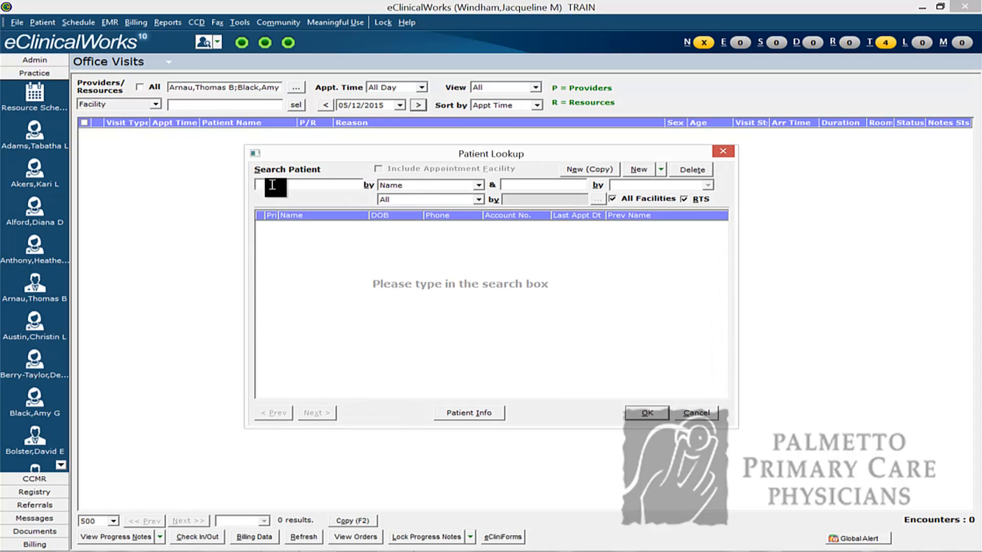
pyautogui.write('te')
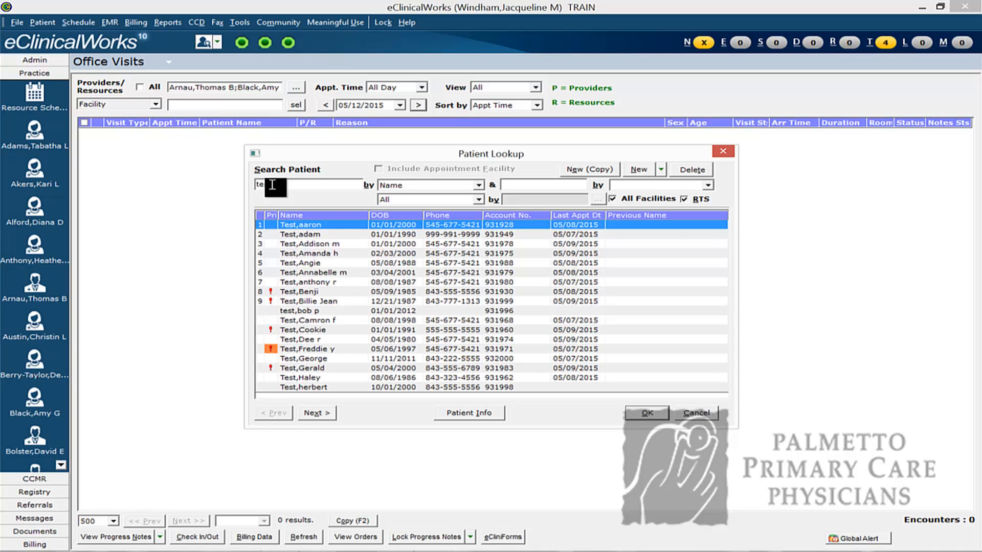
pyautogui.write('st, jacq')
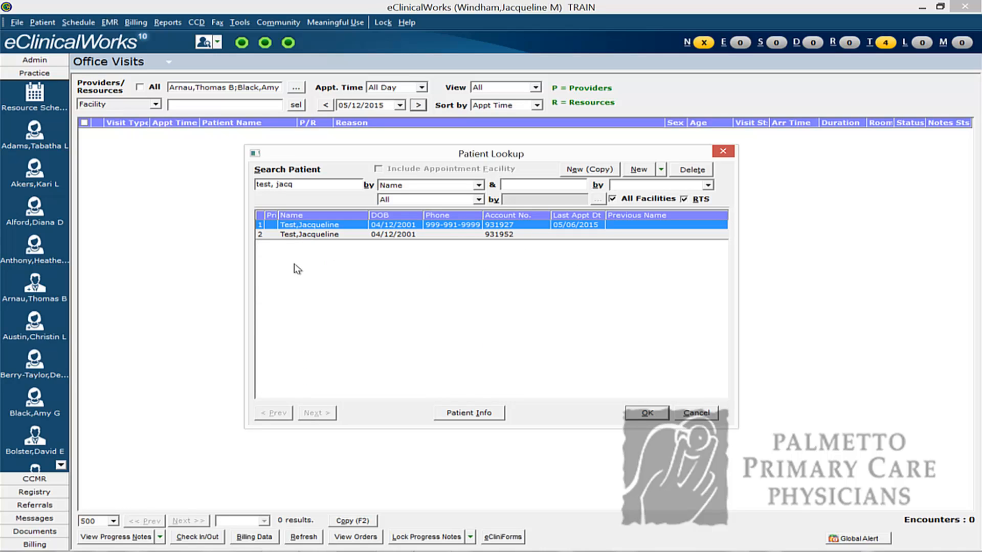
pyautogui.click(330, 234)
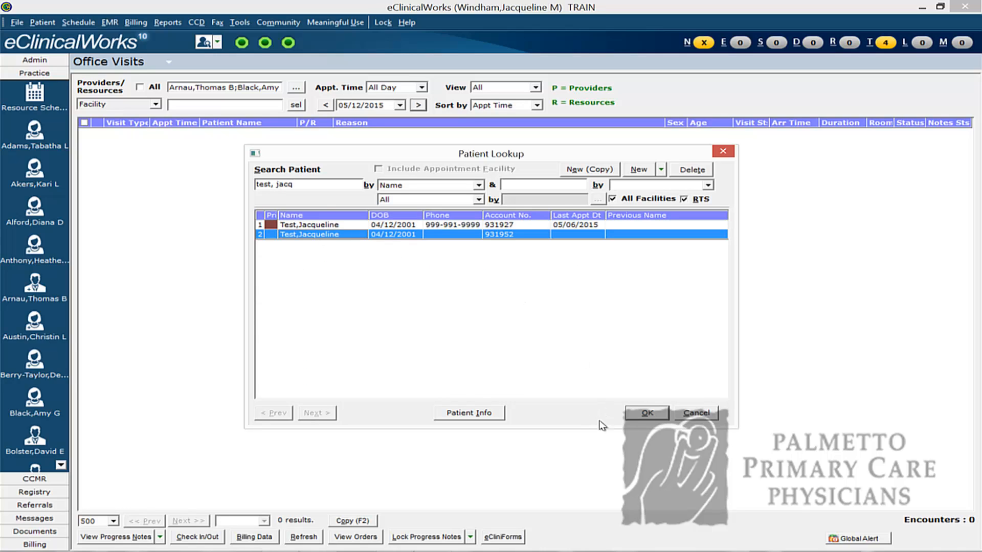
pyautogui.click(641, 415)
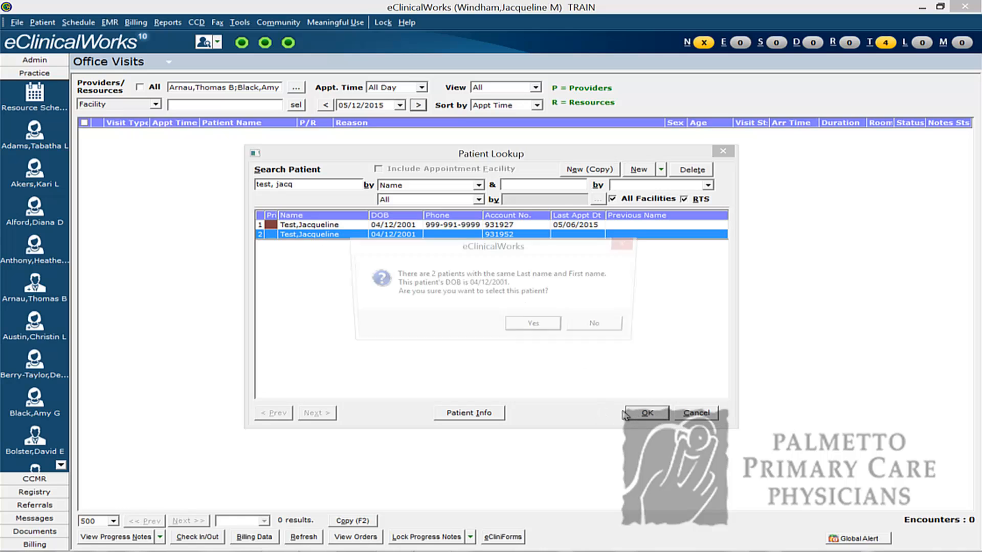
pyautogui.click(519, 329)
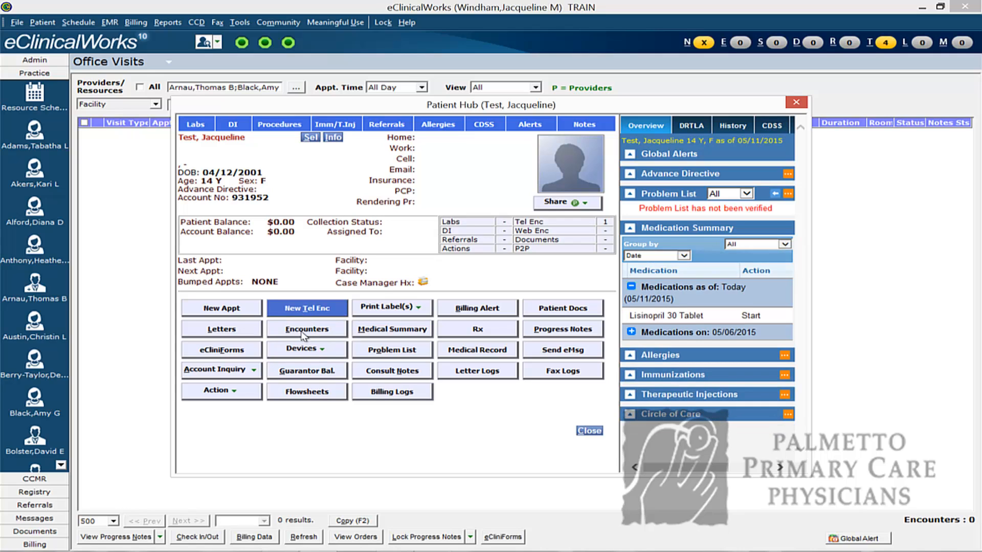
# Step: Start a new telephone encounter from the patient's hub, dismissing the billing alert, and set the provider to the first listed Family Medicine physician
pyautogui.click(303, 333)
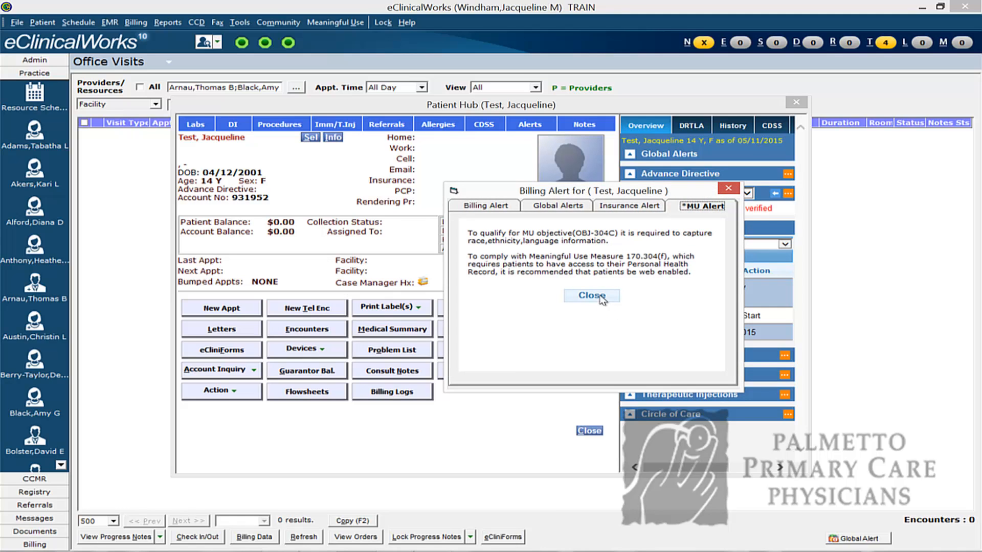
pyautogui.click(600, 296)
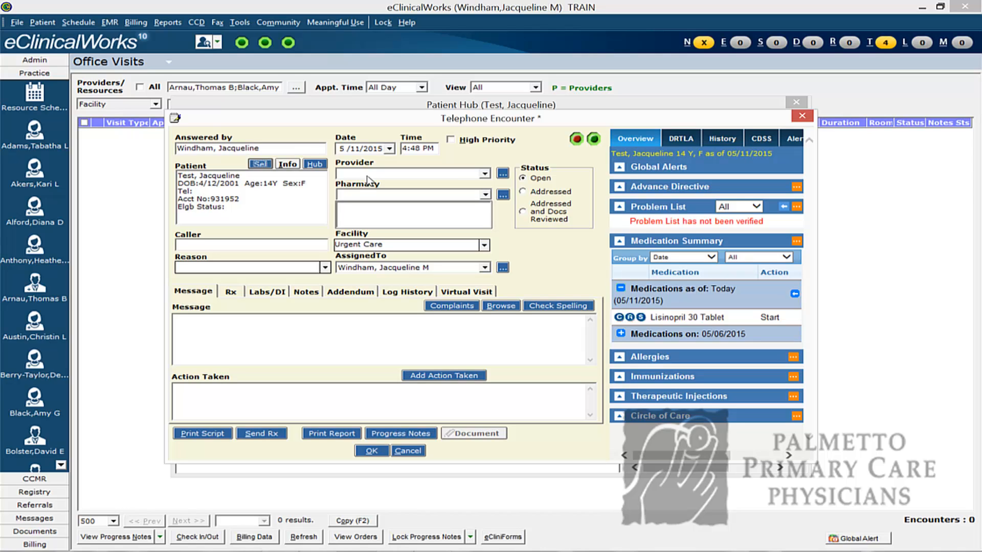
pyautogui.click(484, 174)
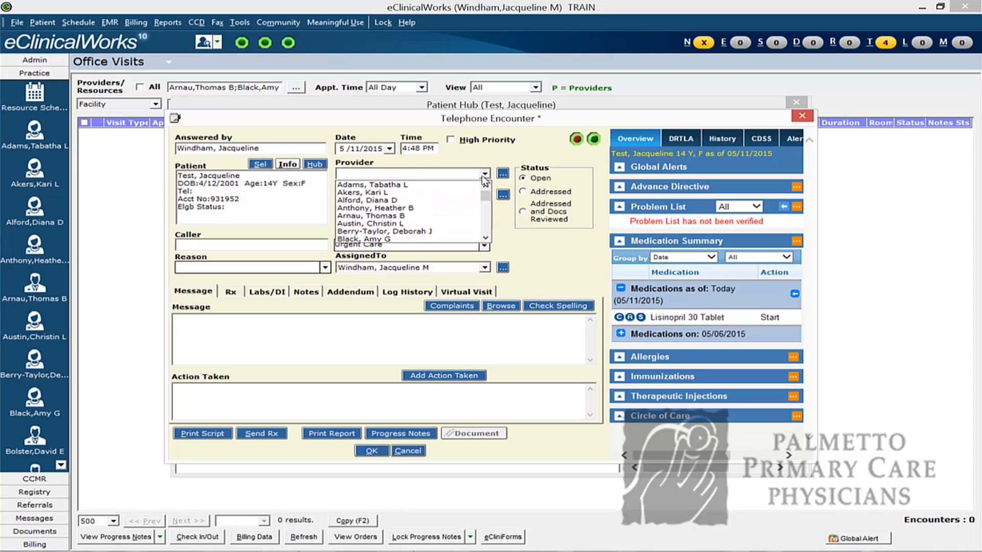
pyautogui.click(483, 174)
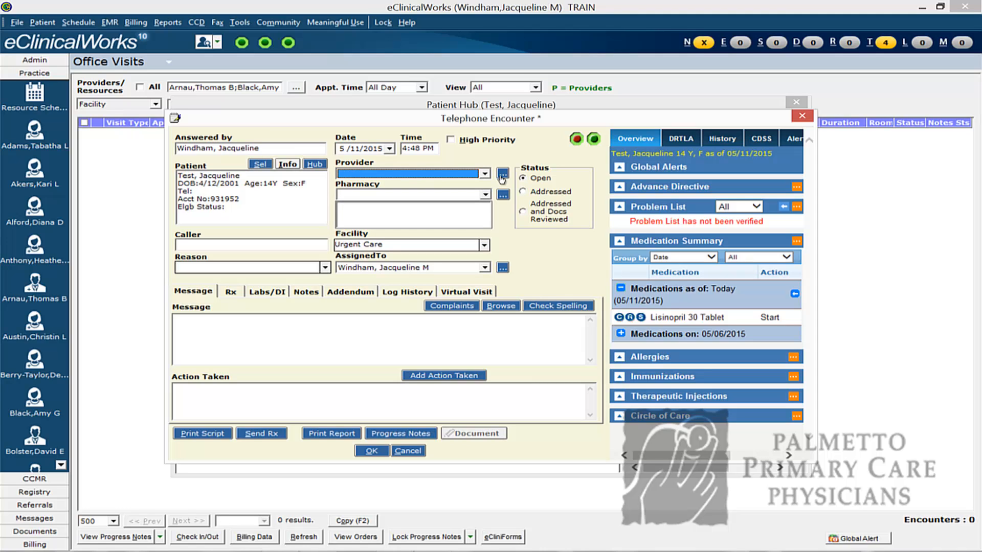
pyautogui.click(503, 176)
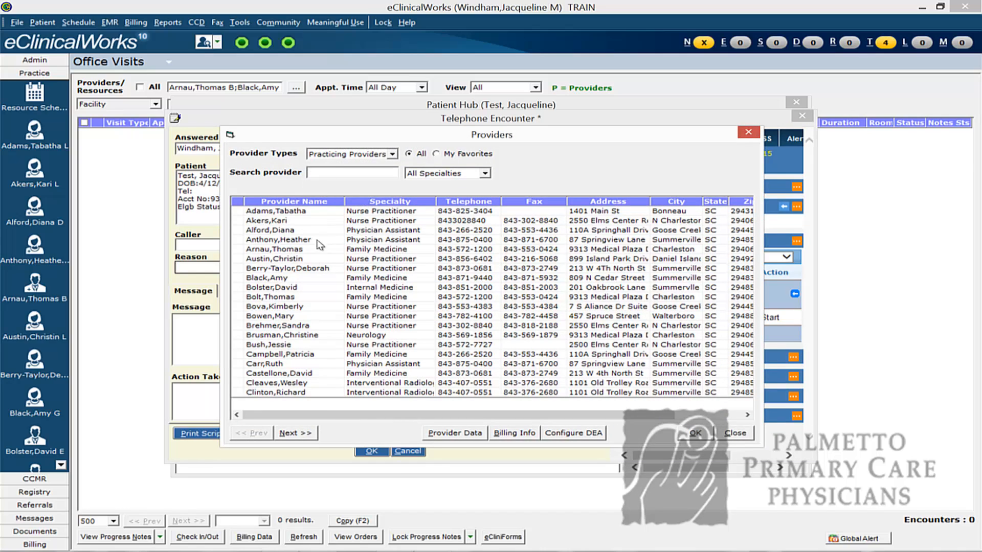
pyautogui.click(273, 249)
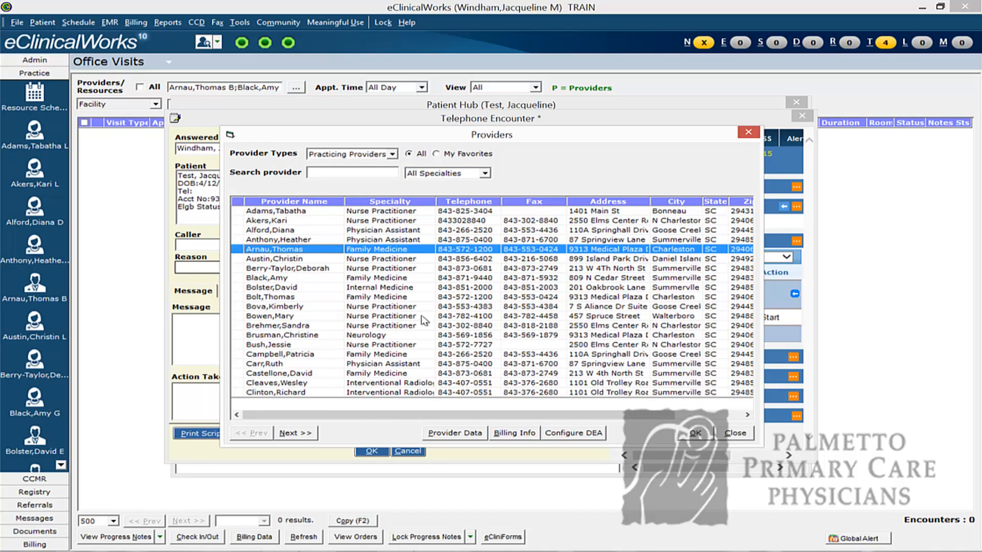
pyautogui.click(696, 433)
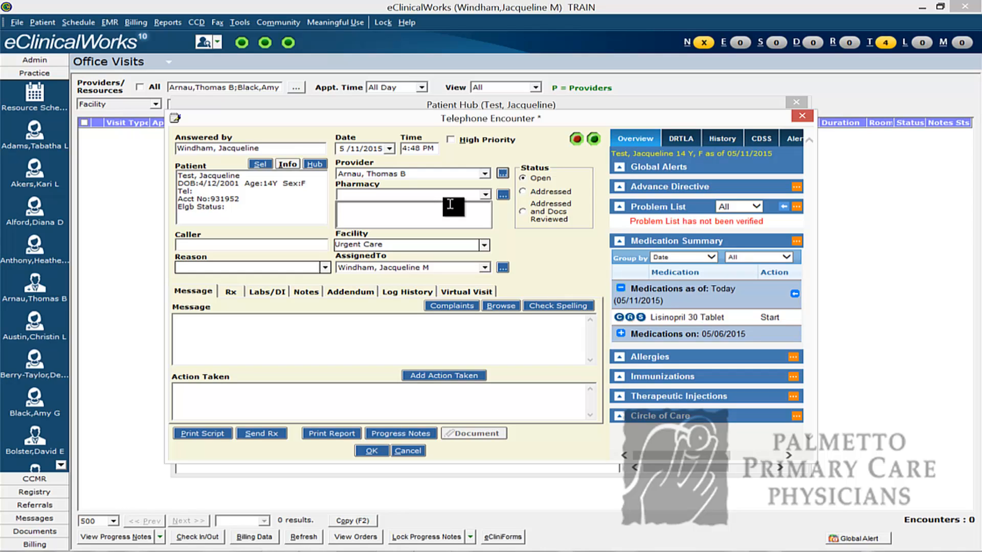
# Step: Search all pharmacies for "wal" and set the encounter's pharmacy to the Wal-Mart Neighborhood Market in Edgewood, TX
pyautogui.click(486, 195)
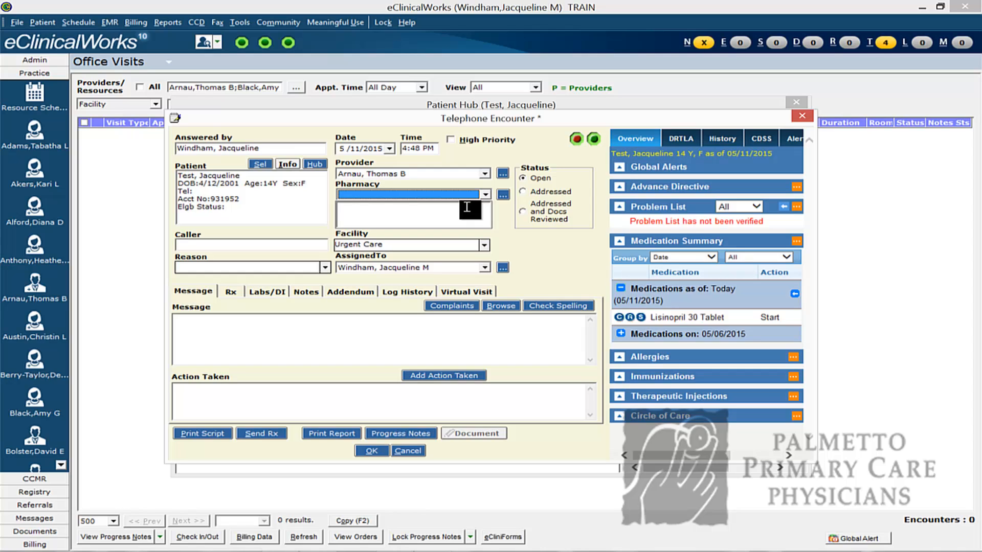
pyautogui.click(503, 196)
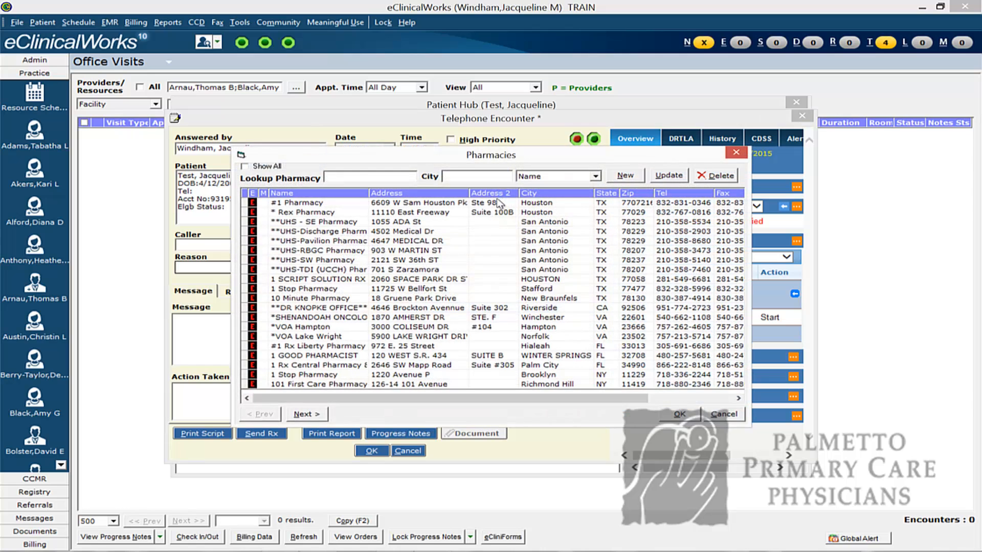
pyautogui.click(245, 167)
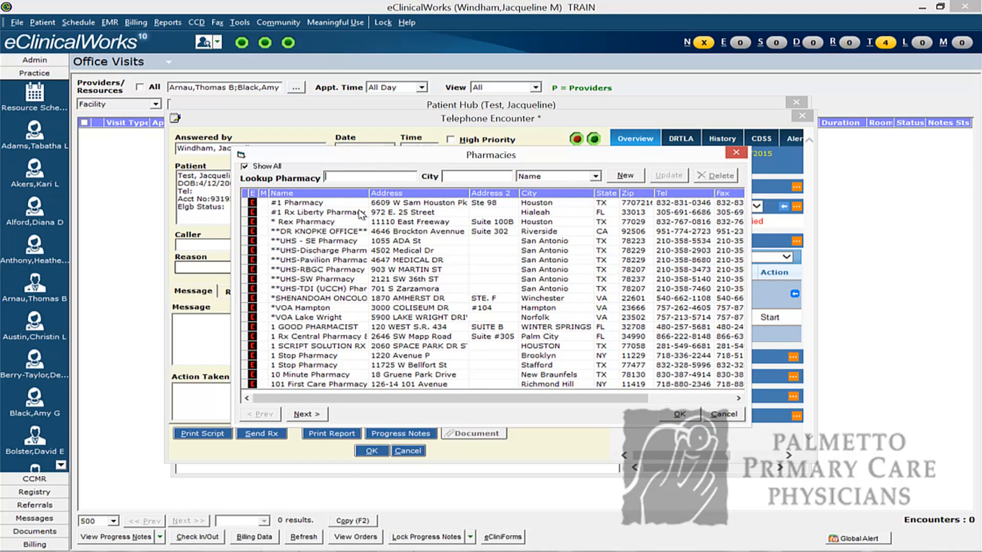
pyautogui.write('wal')
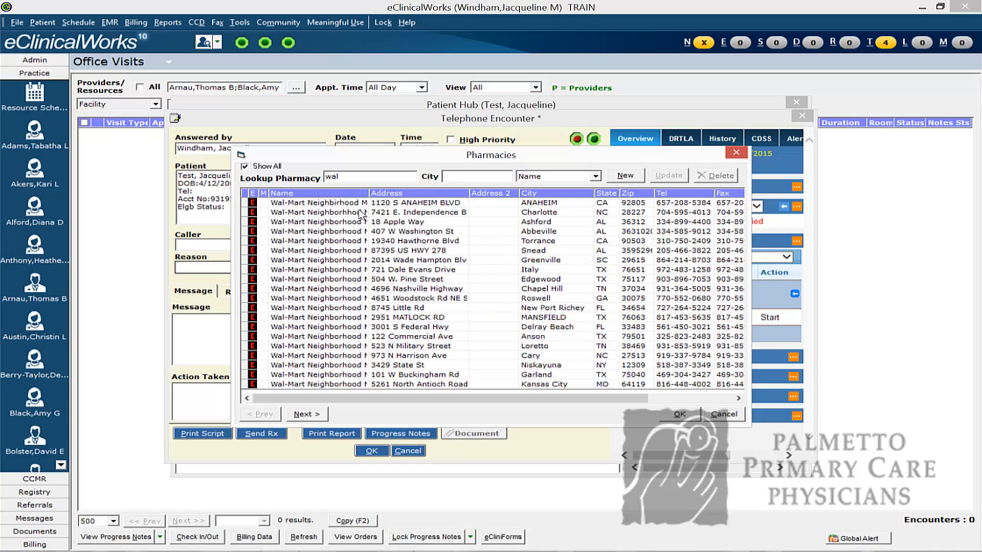
pyautogui.click(407, 280)
pyautogui.press('Return')
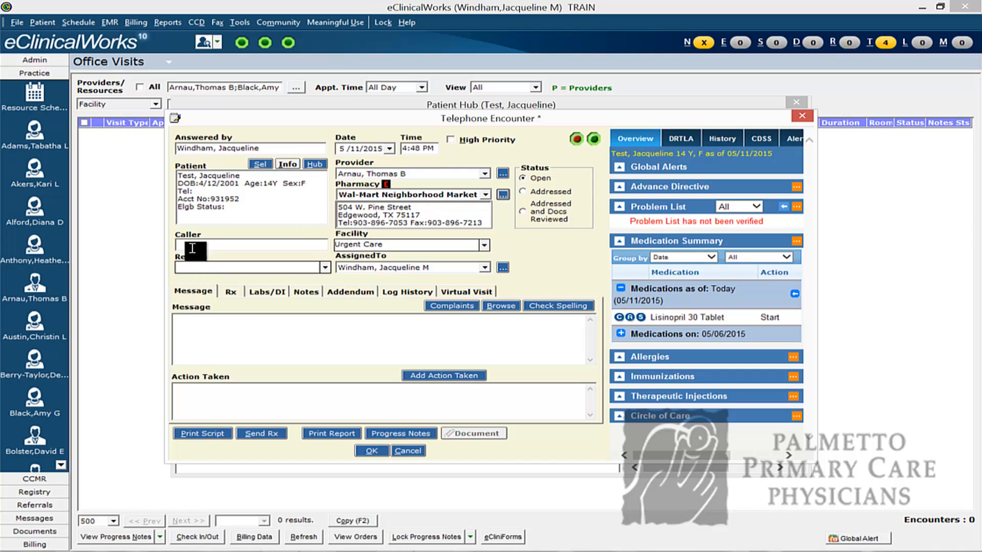
# Step: Enter "patient" as the caller and "refill for lisinopril" as the reason for the encounter
pyautogui.click(189, 245)
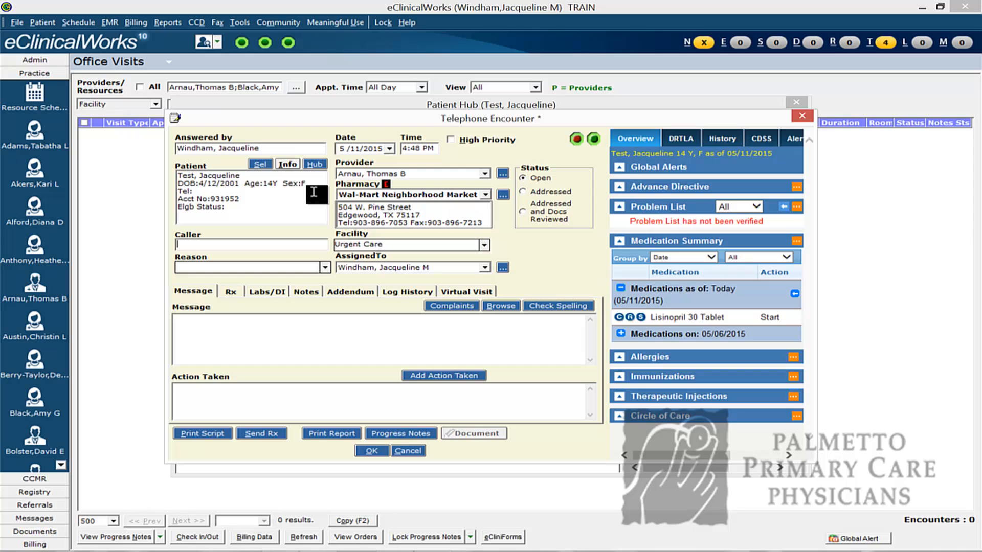
pyautogui.write('pai')
pyautogui.write('tient')
pyautogui.click(326, 267)
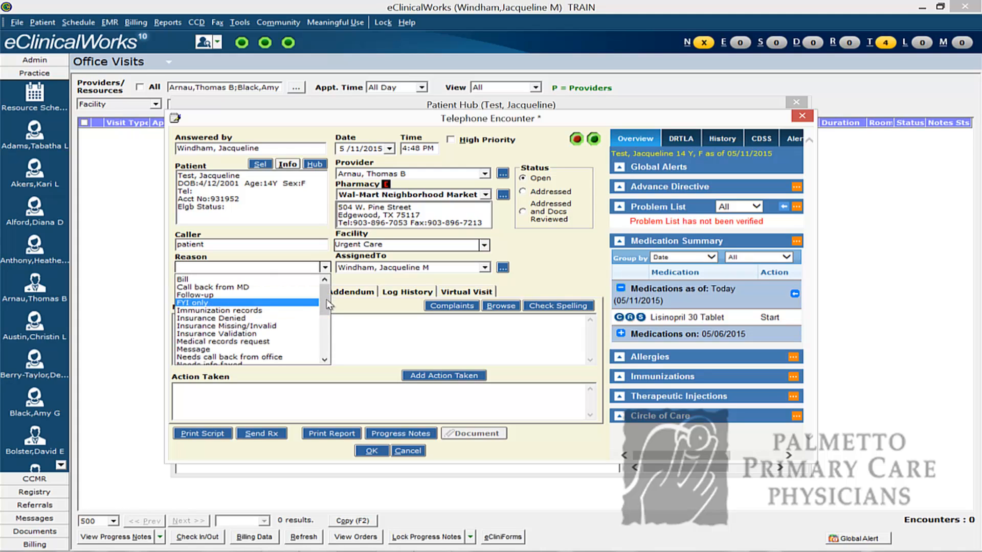
pyautogui.moveTo(327, 300)
pyautogui.mouseDown()
pyautogui.moveTo(325, 353)
pyautogui.moveTo(326, 289)
pyautogui.mouseUp()
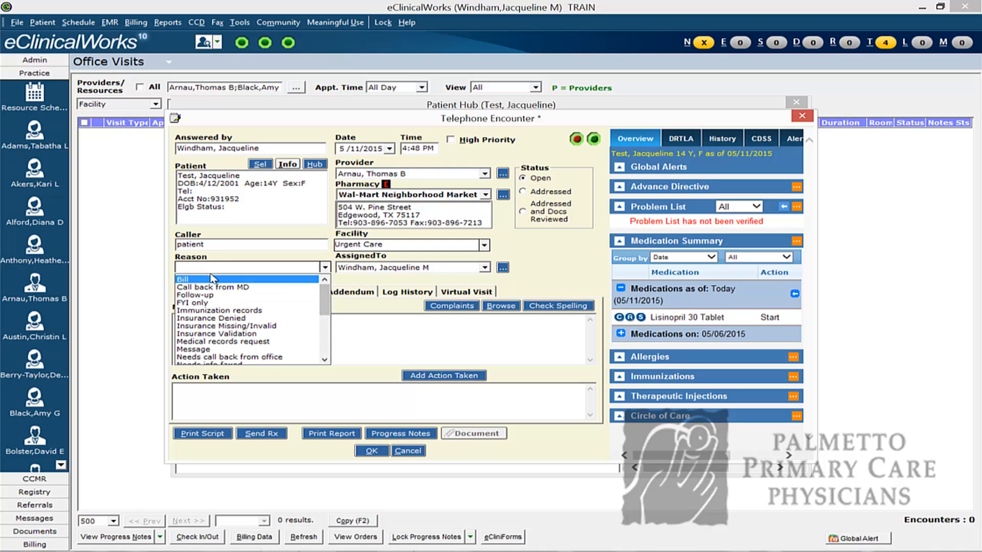
pyautogui.click(197, 270)
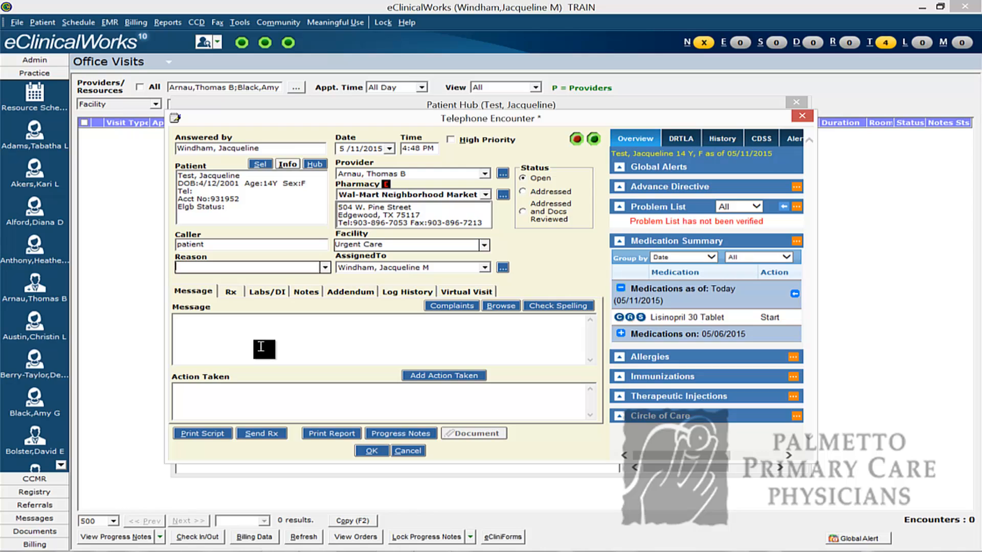
pyautogui.write('refill for lisinopril')
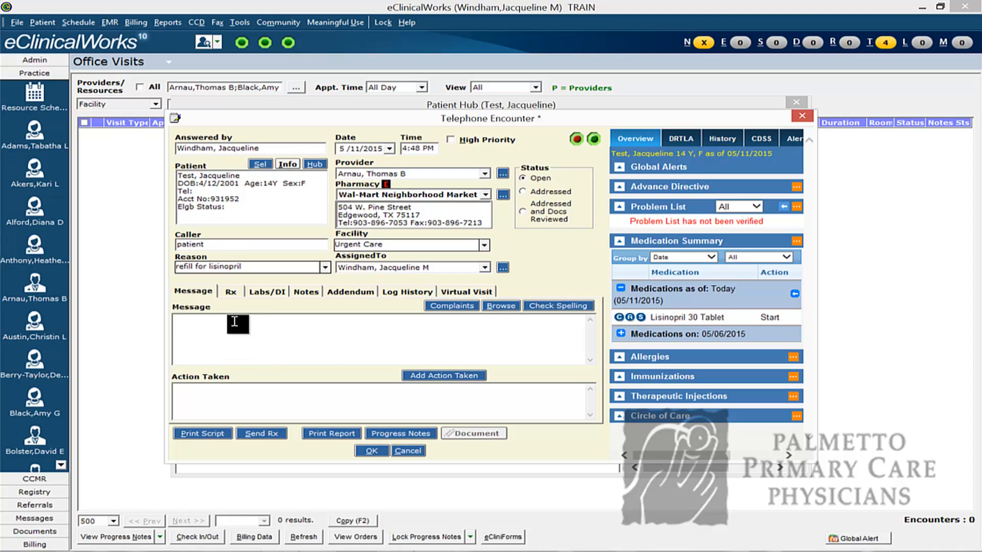
# Step: Write the encounter message "need approval for refill of lisinopril"
pyautogui.click(202, 325)
pyautogui.write('patient')
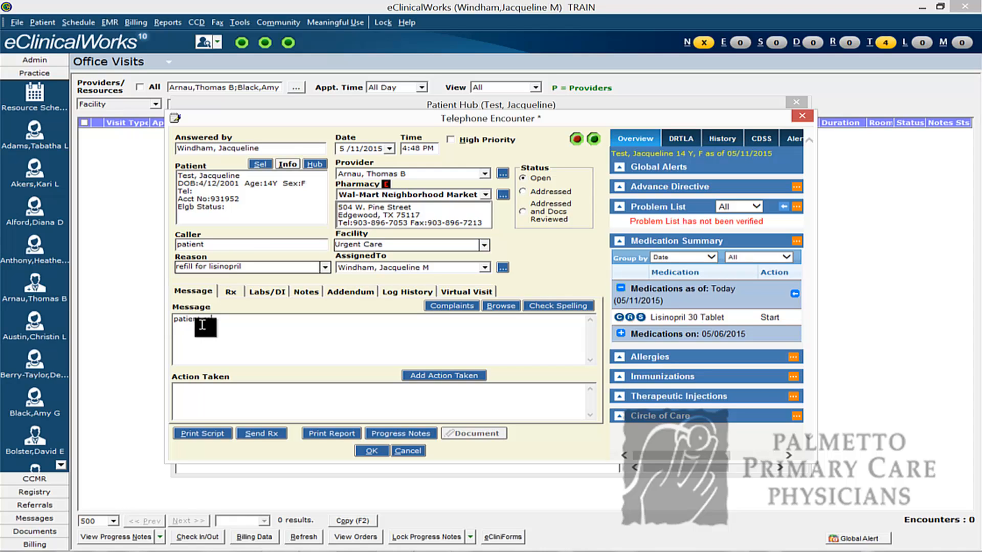
pyautogui.press('BackSpace')
pyautogui.press('BackSpace')
pyautogui.press('BackSpace')
pyautogui.press('BackSpace')
pyautogui.press('BackSpace')
pyautogui.press('BackSpace')
pyautogui.press('BackSpace')
pyautogui.write('nee')
pyautogui.write('d approval for ref')
pyautogui.write('ill of lisi')
pyautogui.write('nopril')
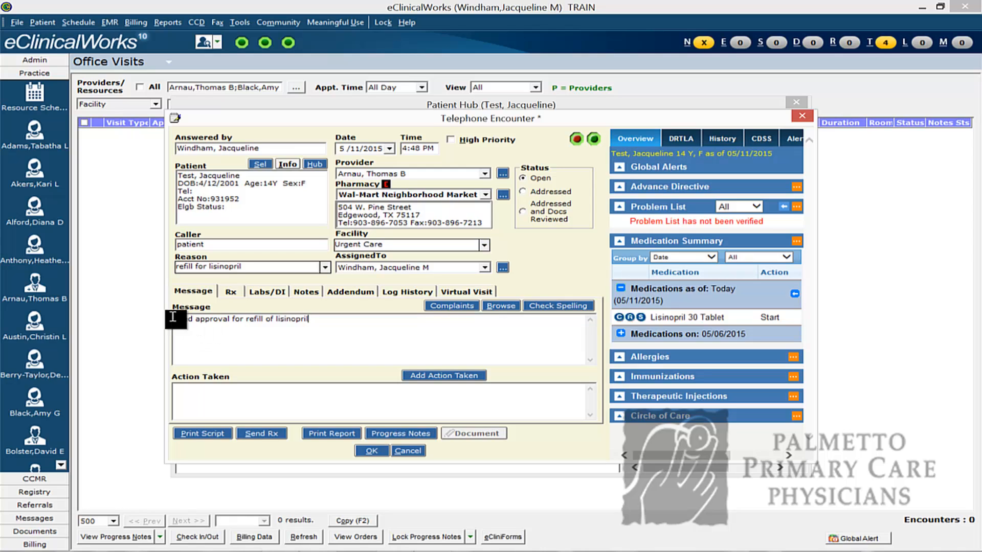
pyautogui.moveTo(175, 322); pyautogui.dragTo(322, 330)
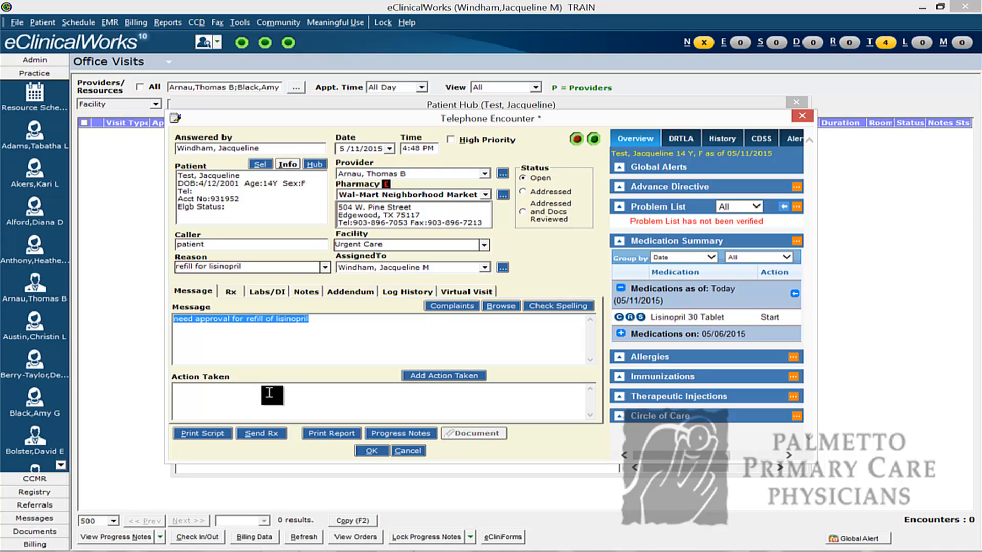
# Step: Mark the telephone encounter as high priority and assign it to the same physician chosen as its provider
pyautogui.click(451, 140)
pyautogui.click(484, 268)
pyautogui.click(487, 310)
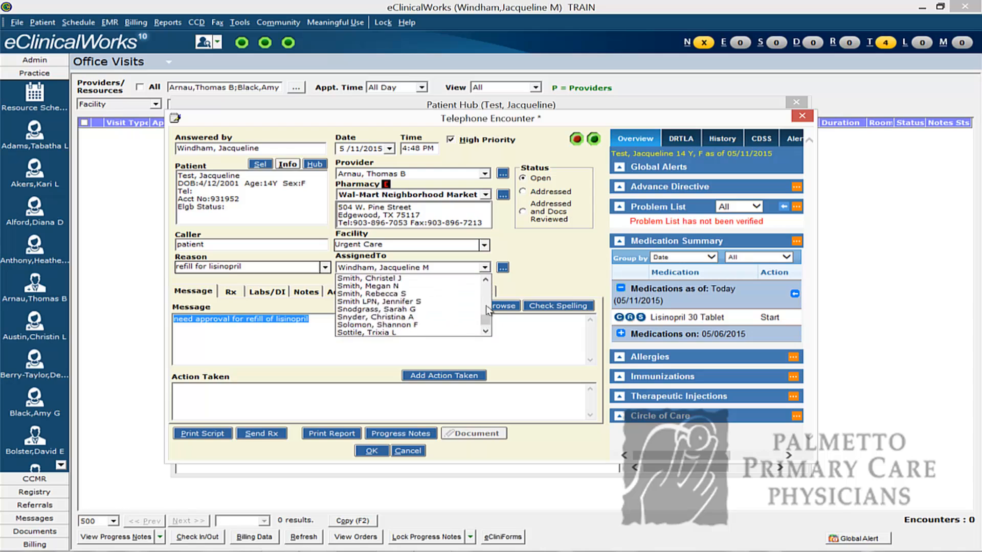
pyautogui.moveTo(487, 309); pyautogui.dragTo(487, 287)
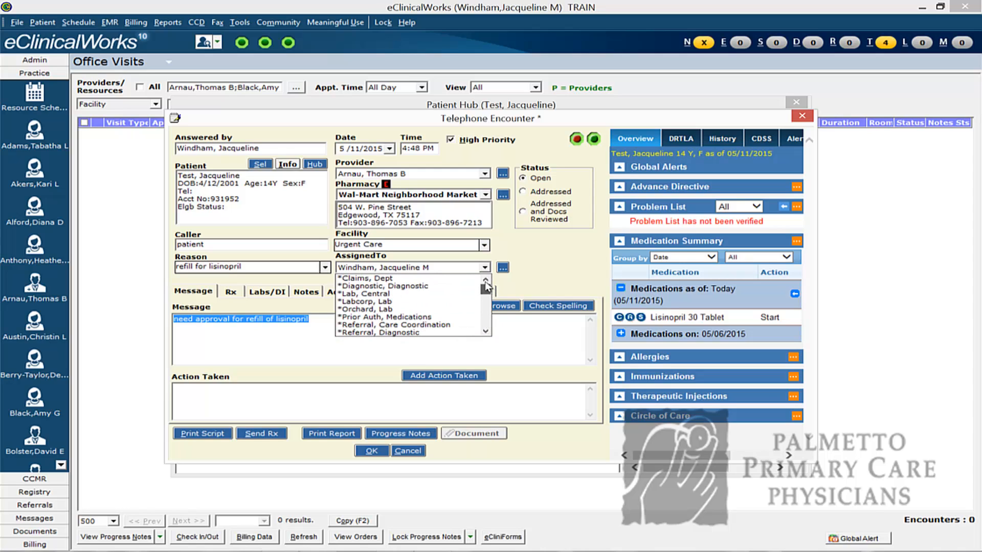
pyautogui.click(486, 332)
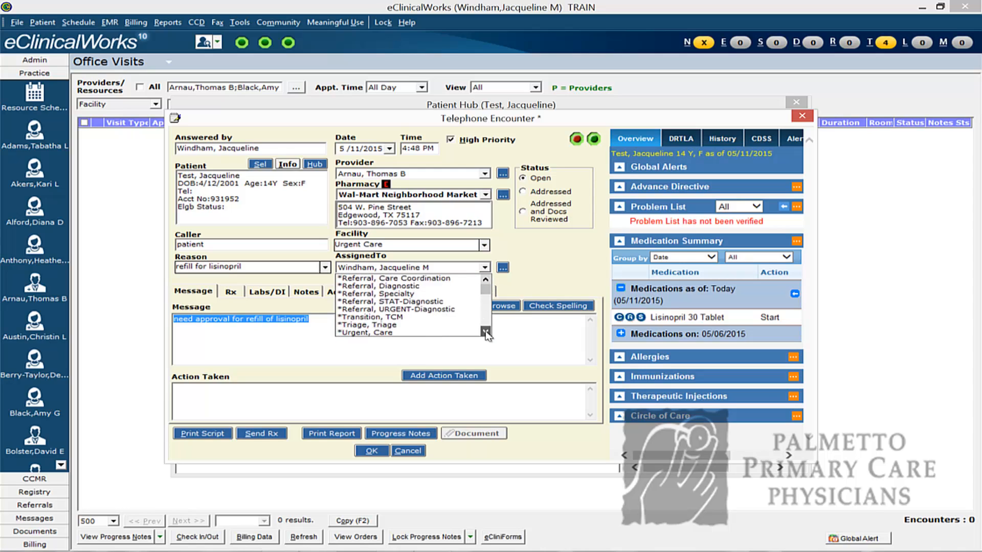
pyautogui.click(485, 332)
pyautogui.click(486, 332)
pyautogui.click(486, 332)
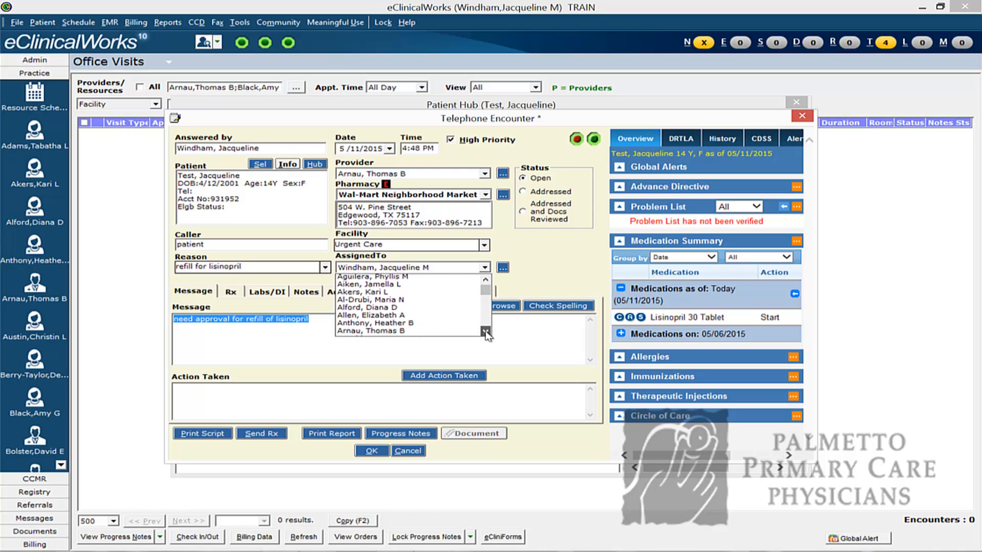
pyautogui.click(485, 332)
pyautogui.click(416, 321)
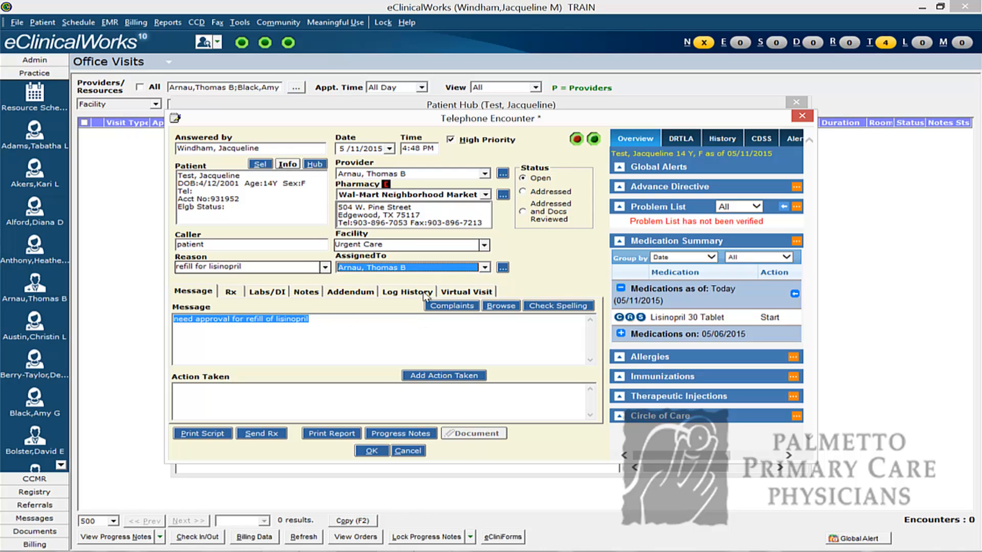
# Step: Look up staff matching "ar" and assign the telephone encounter to the provider's own staff record
pyautogui.click(503, 269)
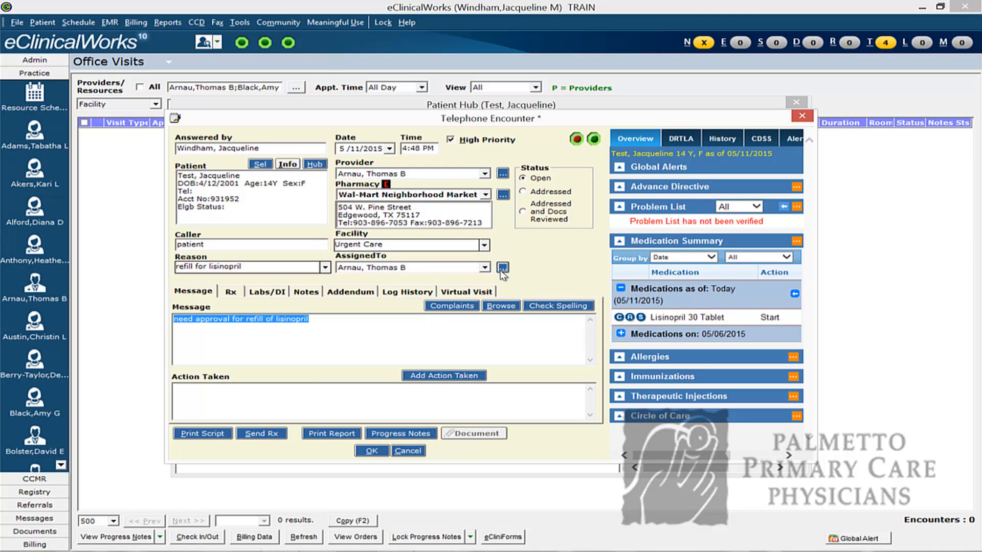
pyautogui.click(321, 189)
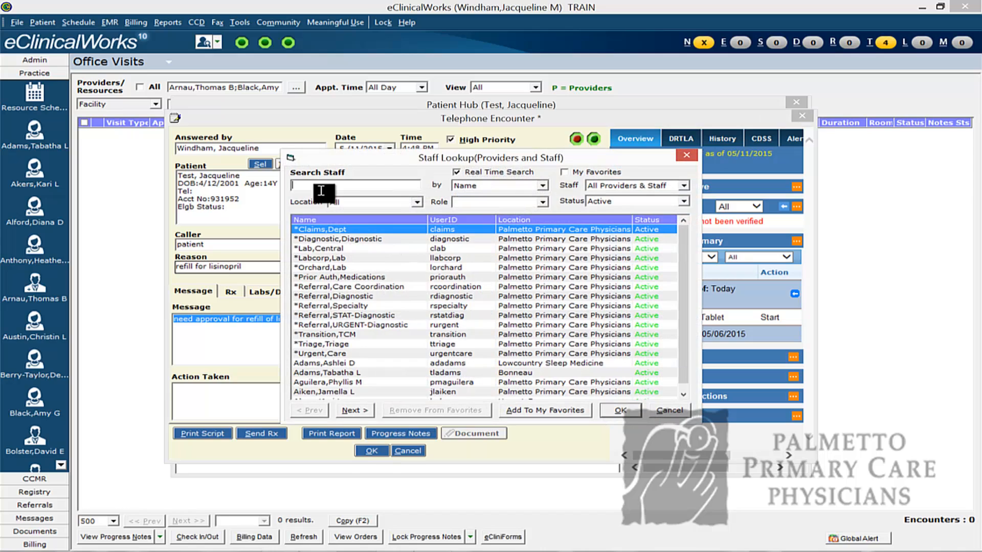
pyautogui.write('ar')
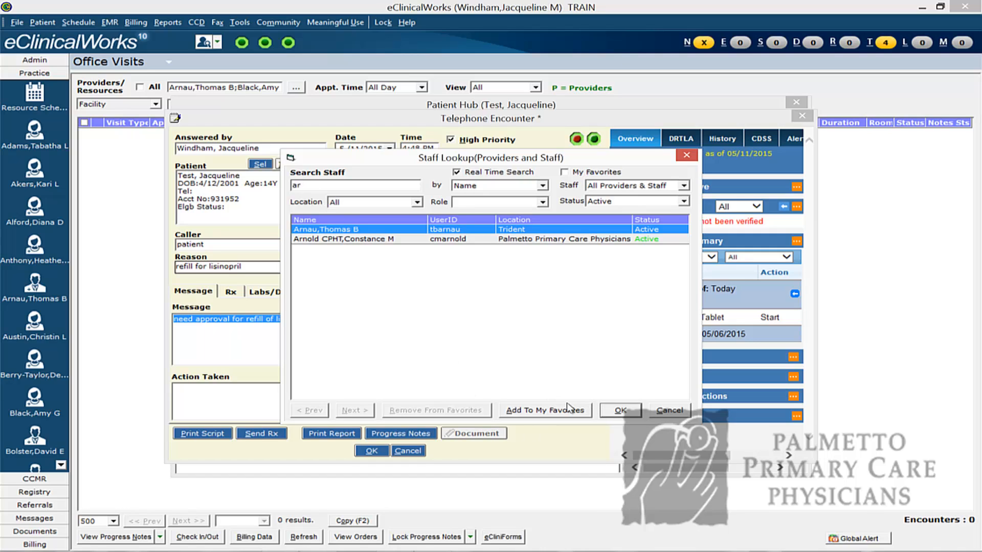
pyautogui.click(603, 411)
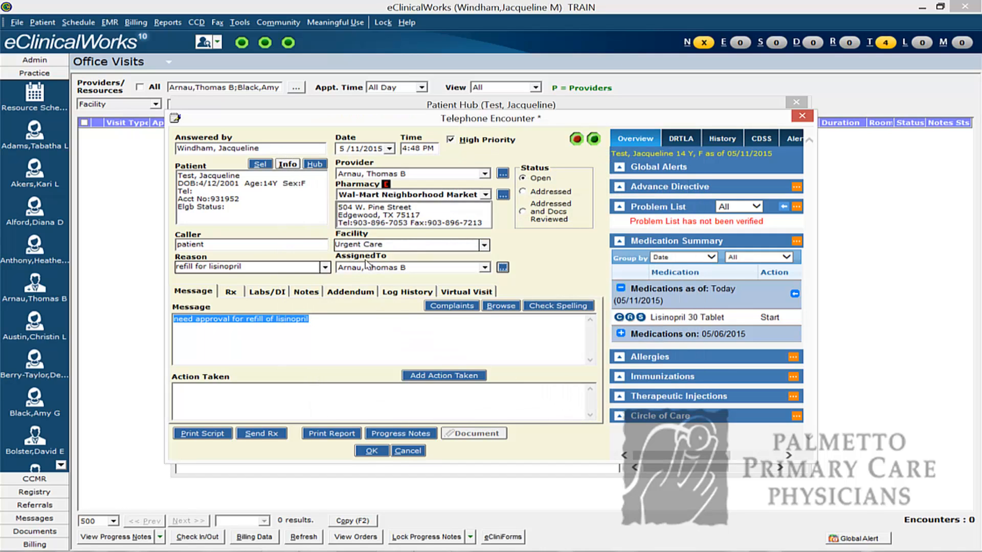
# Step: Reassign the encounter to the staff member who answered the call, save it and close the patient's hub
pyautogui.click(484, 267)
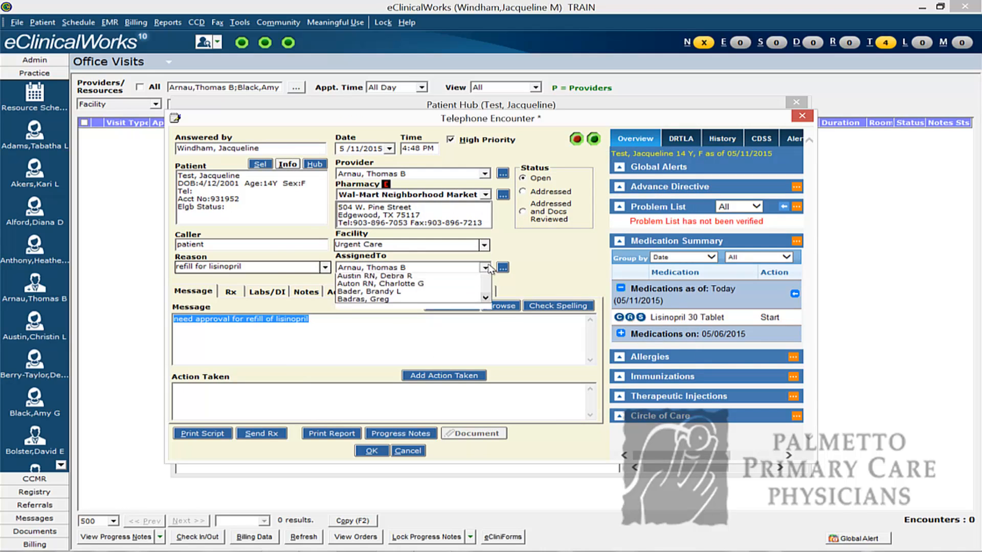
pyautogui.moveTo(486, 295); pyautogui.dragTo(488, 324)
pyautogui.click(487, 280)
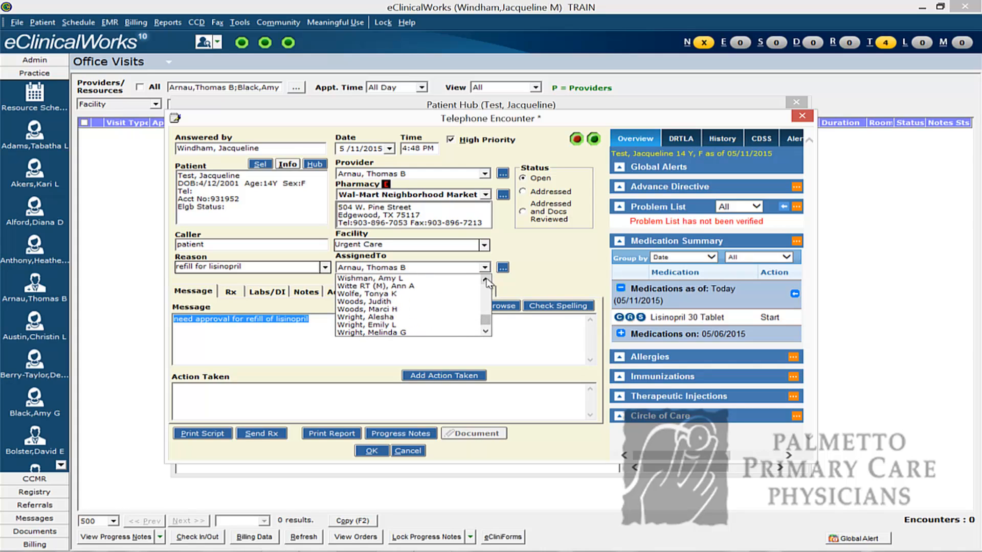
pyautogui.click(486, 280)
pyautogui.click(486, 280)
pyautogui.click(486, 281)
pyautogui.click(486, 280)
pyautogui.click(486, 280)
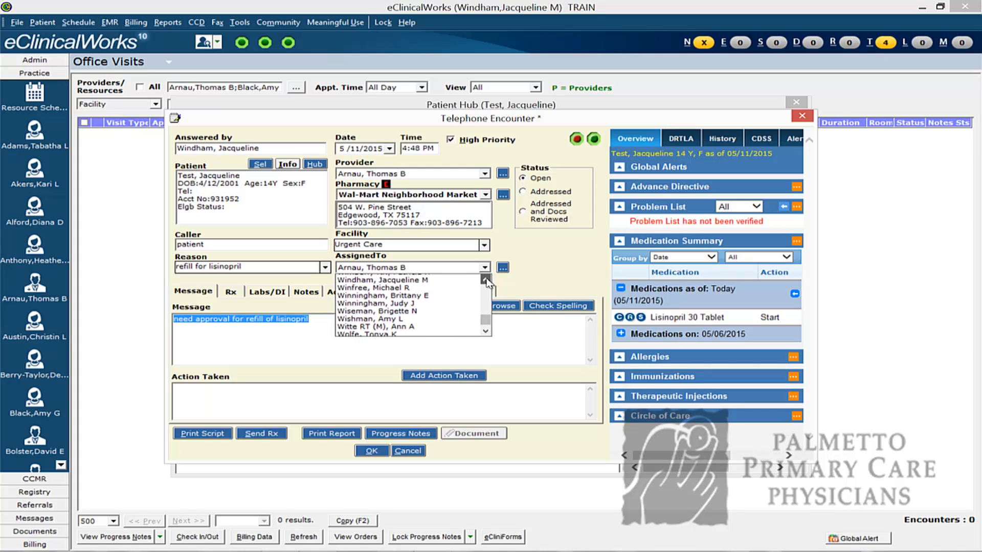
pyautogui.click(409, 287)
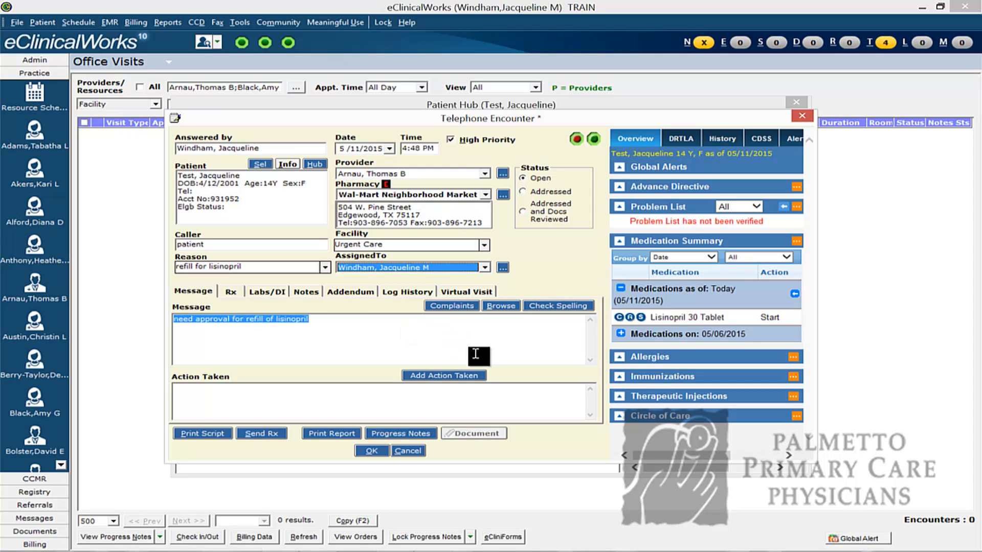
pyautogui.click(378, 451)
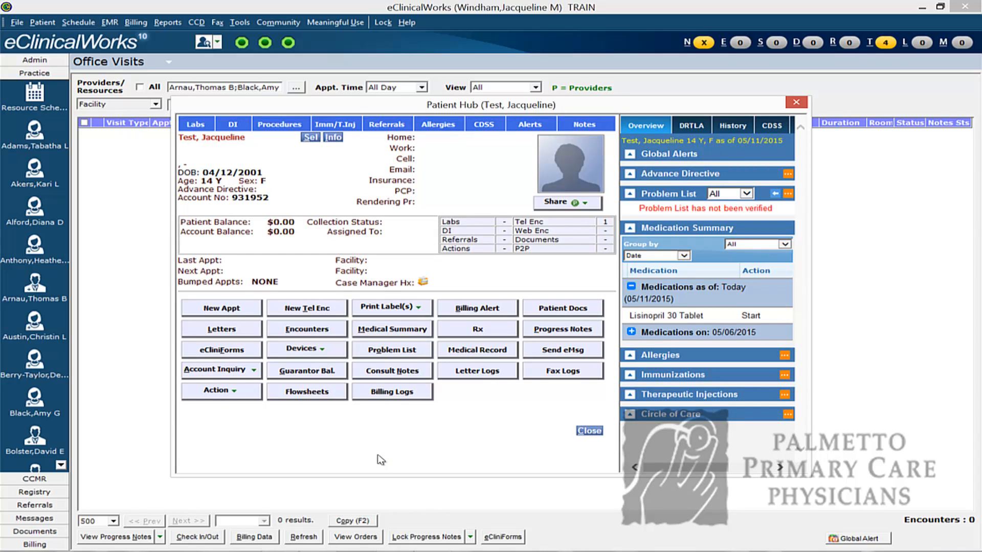
pyautogui.click(593, 432)
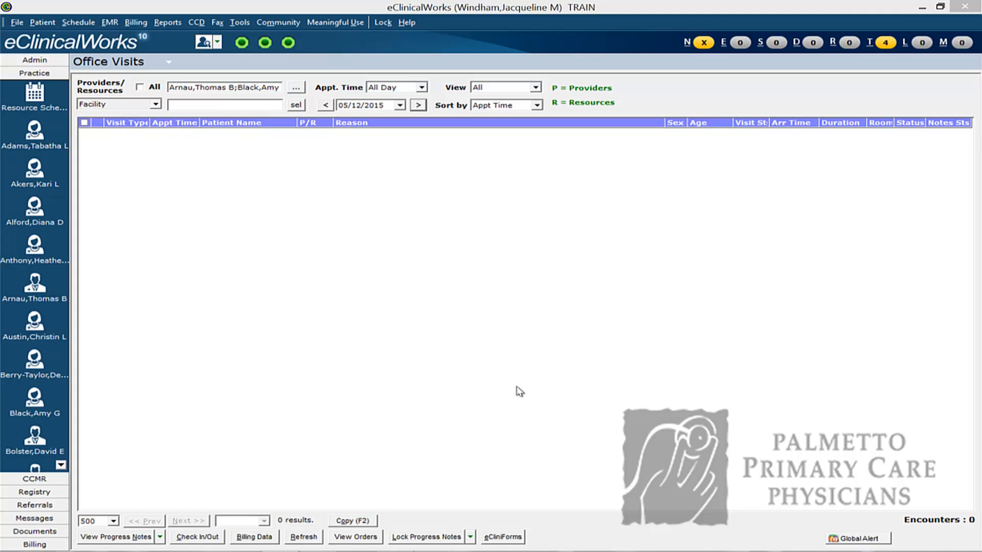
# Step: Display the list of open telephone encounters and refresh the pending-item counts
pyautogui.click(886, 49)
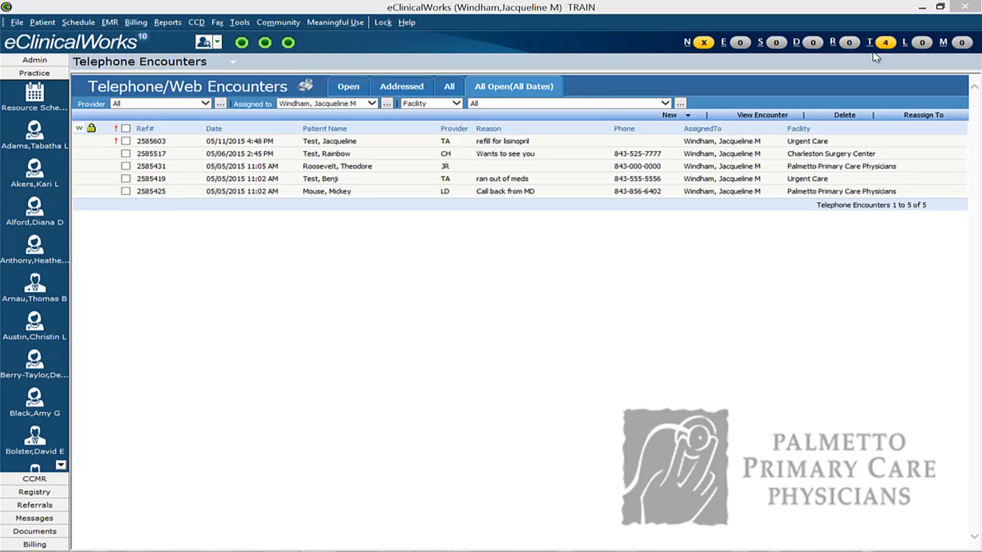
pyautogui.click(18, 26)
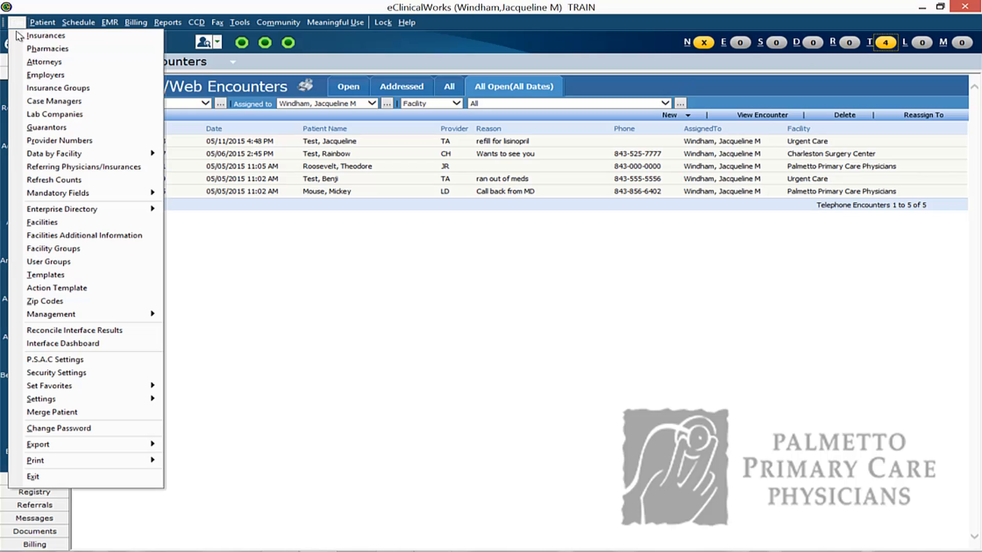
pyautogui.click(31, 181)
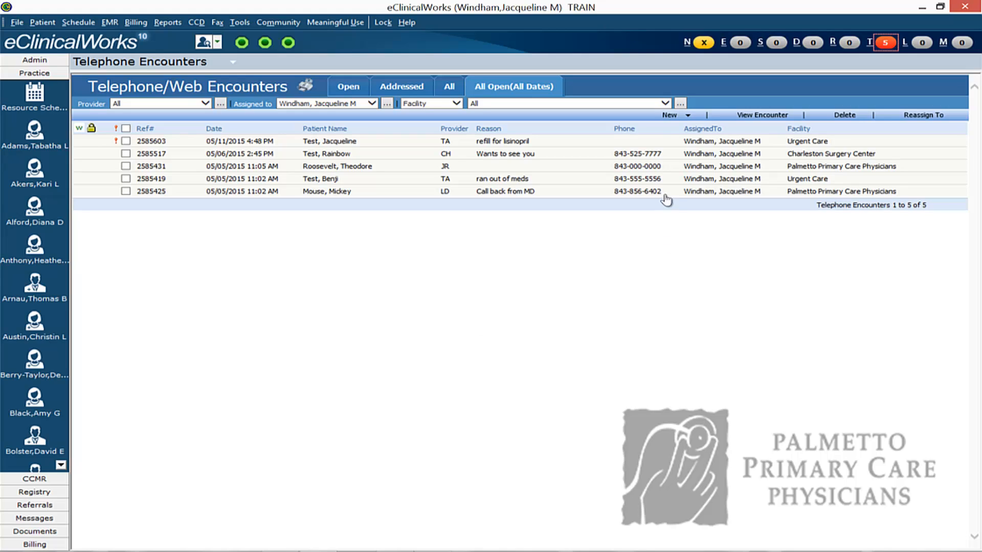
pyautogui.click(893, 48)
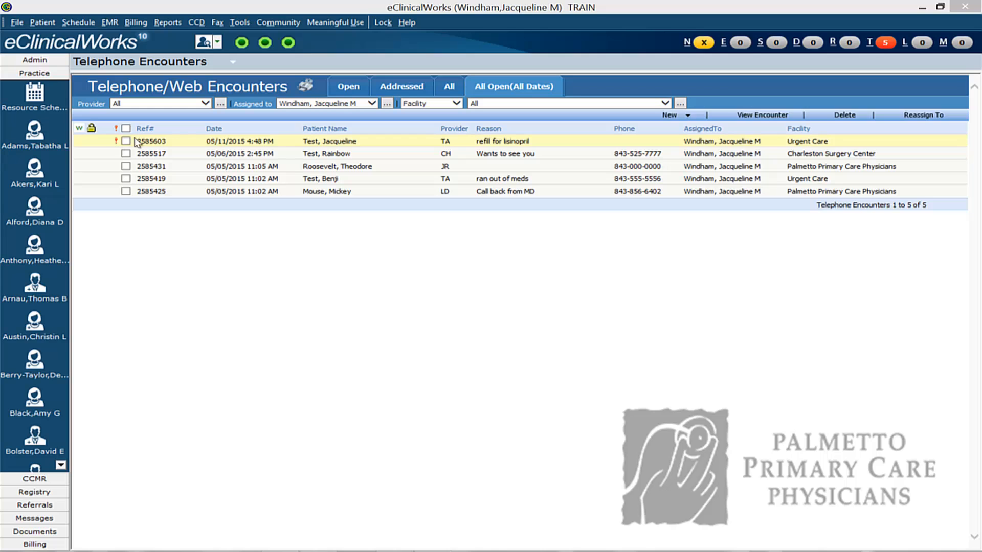
# Step: Open the high-priority lisinopril refill encounter and add the action taken "please send eprescription for lisinopril"
pyautogui.doubleClick(289, 143)
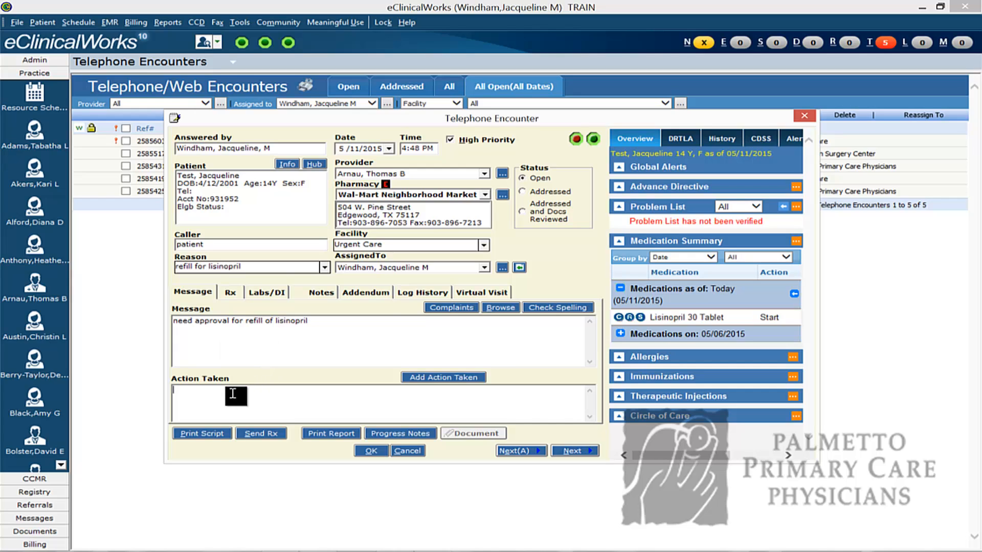
pyautogui.click(233, 393)
pyautogui.click(420, 379)
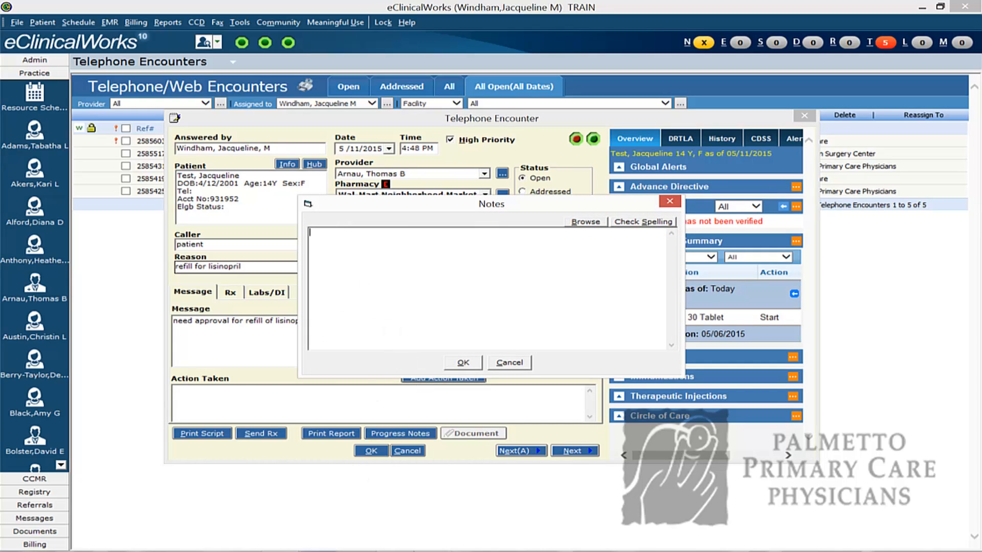
pyautogui.write('please send eprescription for lisi')
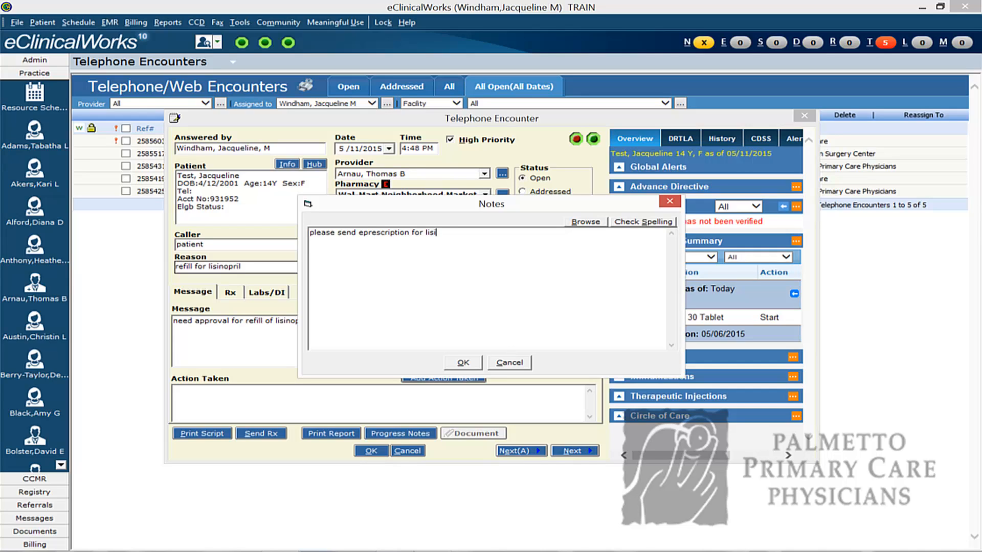
pyautogui.write('nopril')
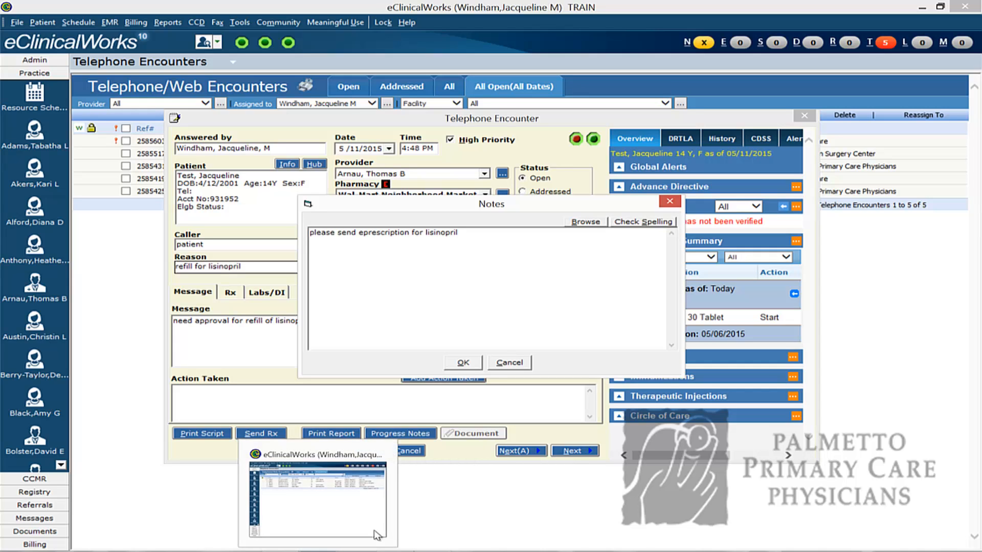
pyautogui.click(464, 364)
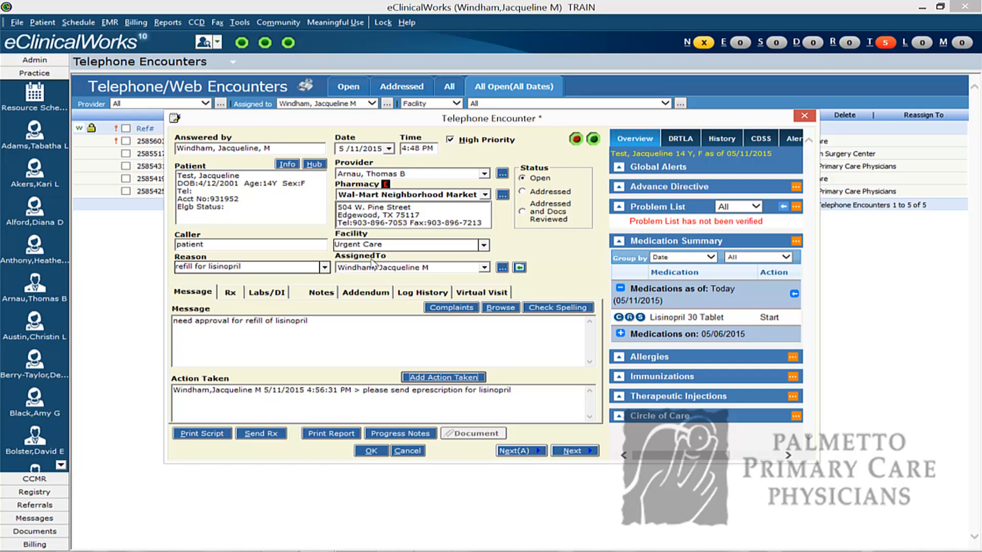
pyautogui.click(483, 268)
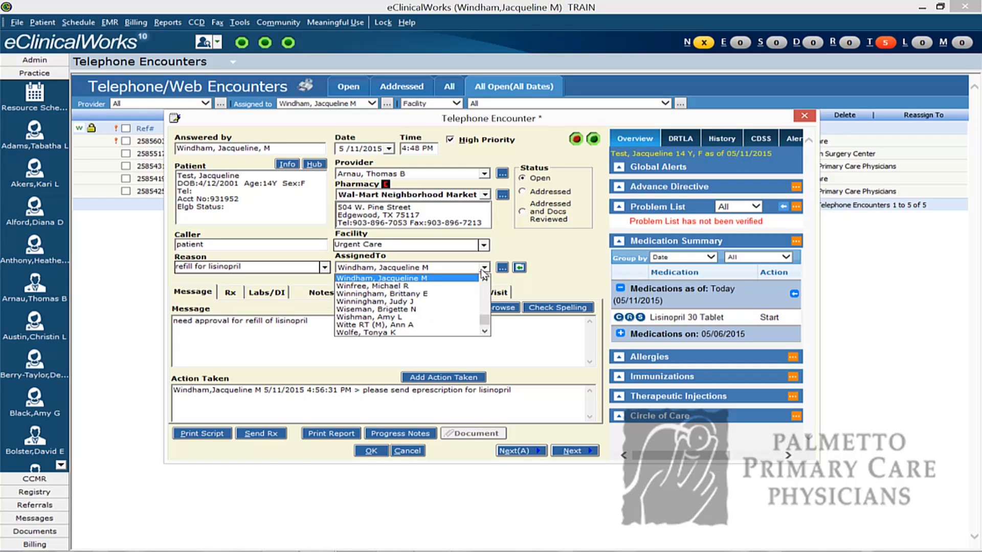
pyautogui.click(483, 271)
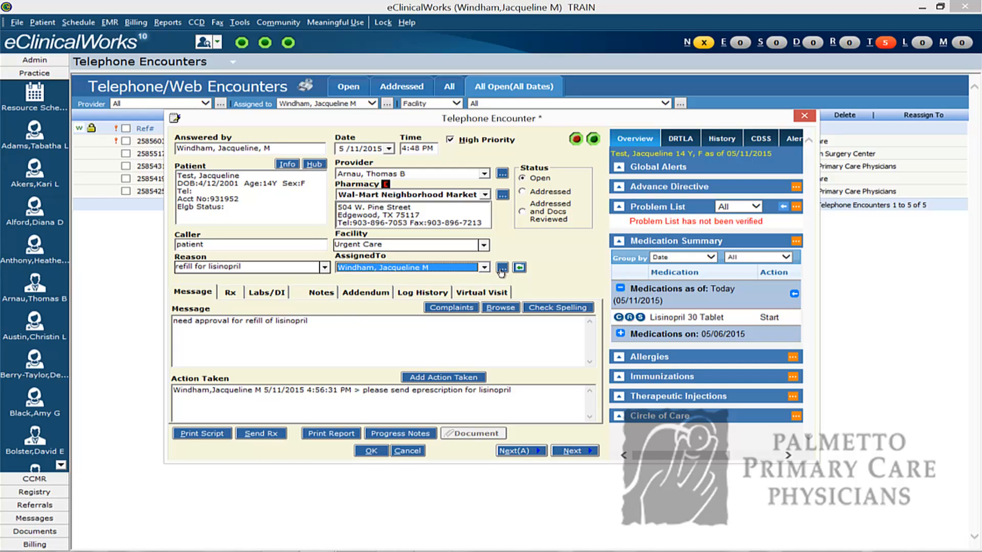
pyautogui.click(501, 270)
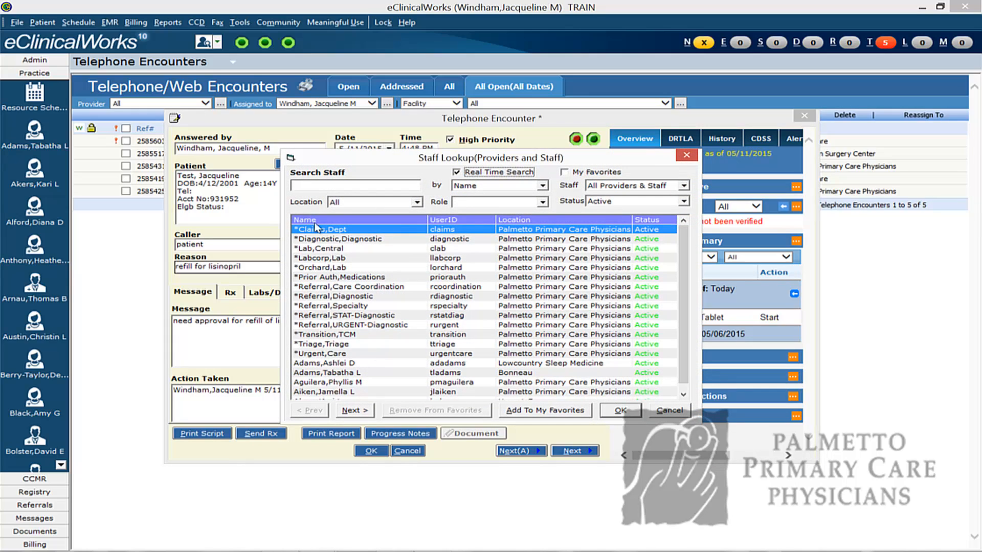
pyautogui.click(316, 185)
pyautogui.click(668, 410)
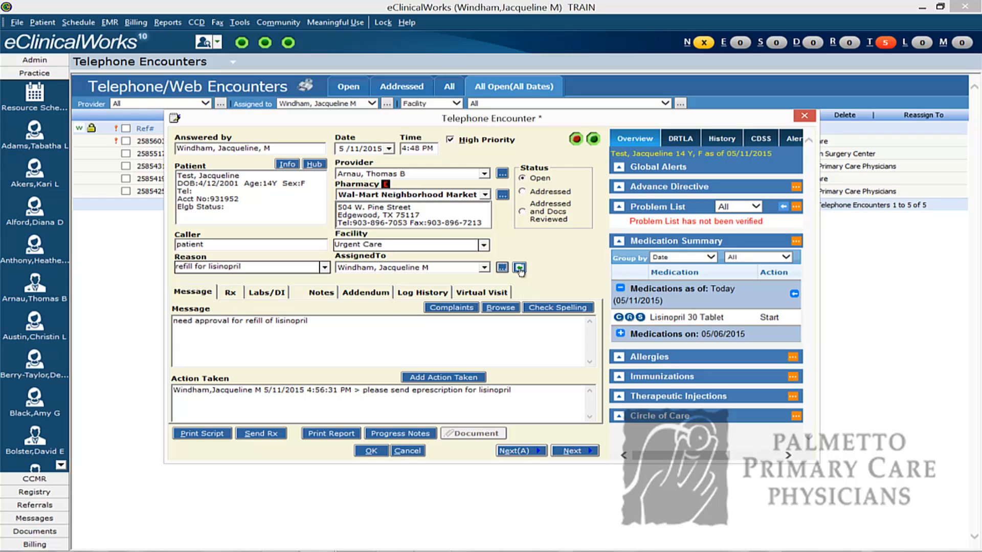
# Step: Return the encounter to its sender, save it, and go back to the open telephone encounters list
pyautogui.click(520, 270)
pyautogui.click(371, 451)
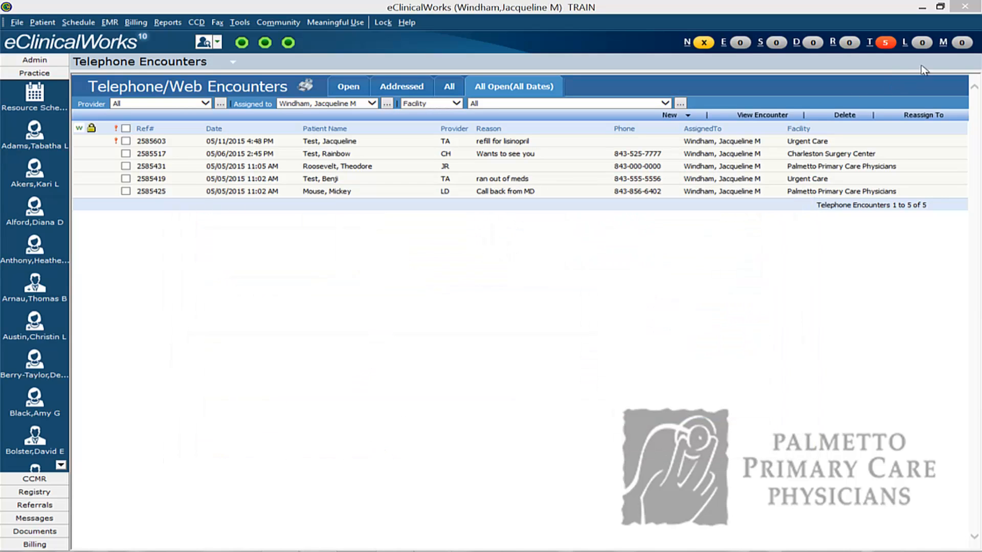
pyautogui.click(885, 44)
pyautogui.click(334, 143)
# Step: Search for the test patient by partial name and open the hub of the first matching record
pyautogui.click(204, 44)
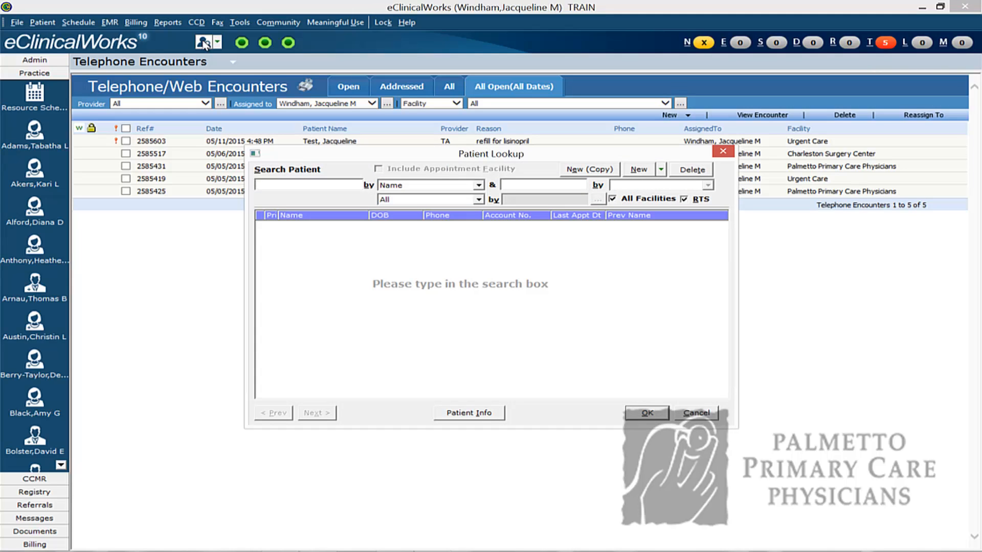
pyautogui.write('test,')
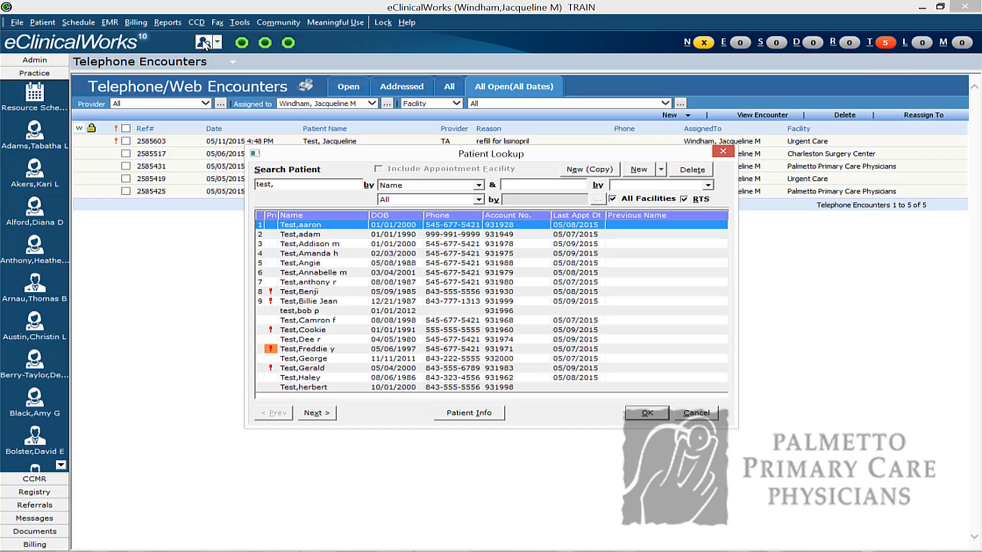
pyautogui.write('ja')
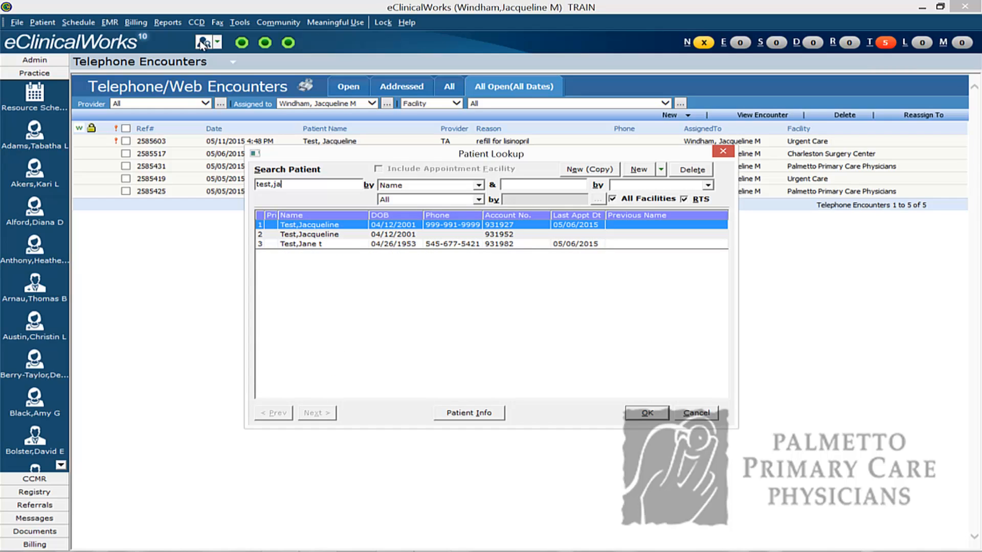
pyautogui.doubleClick(309, 225)
pyautogui.click(542, 328)
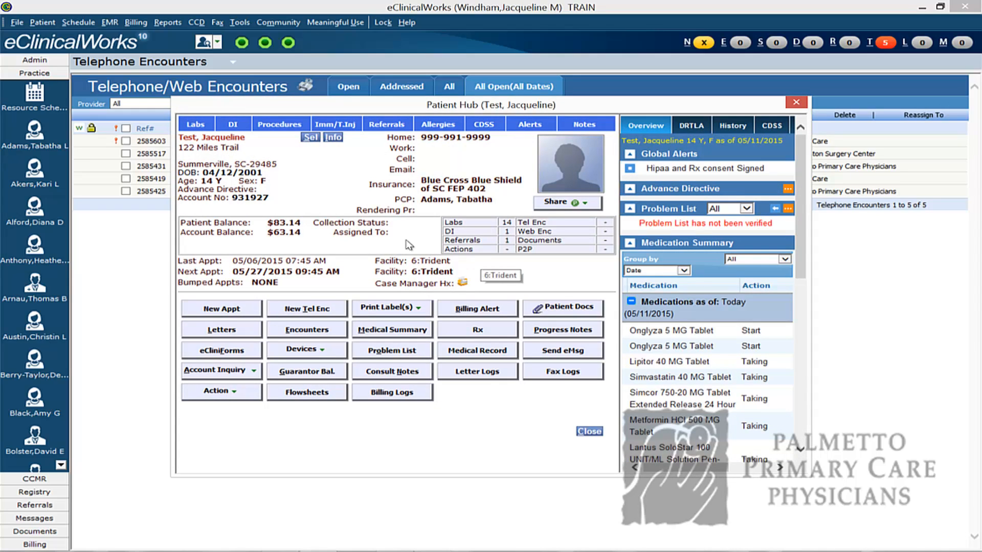
# Step: Start a new telephone encounter with "patient" as the caller and "refill for lisinopril" as the reason
pyautogui.click(320, 311)
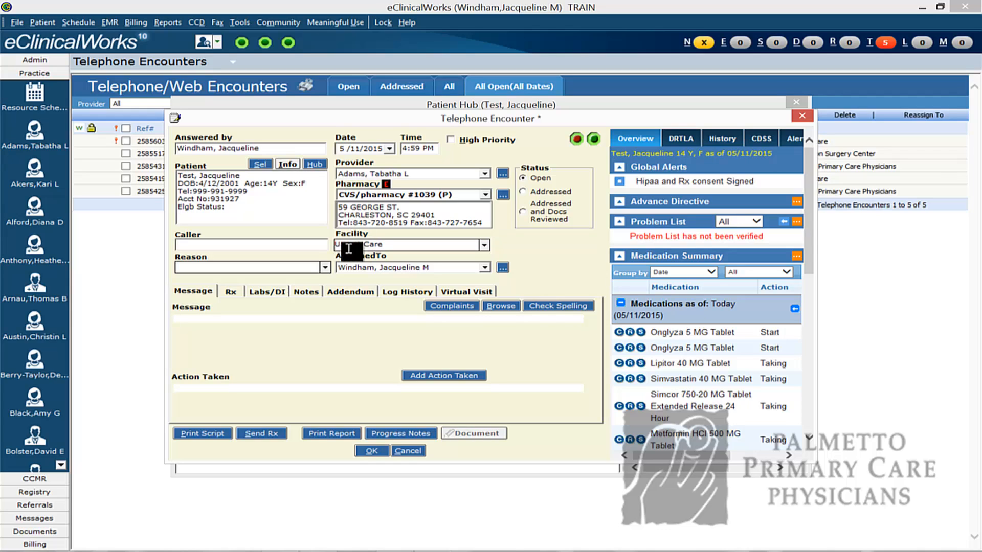
pyautogui.click(225, 245)
pyautogui.write('patient')
pyautogui.click(201, 266)
pyautogui.write('refill for lisinopril')
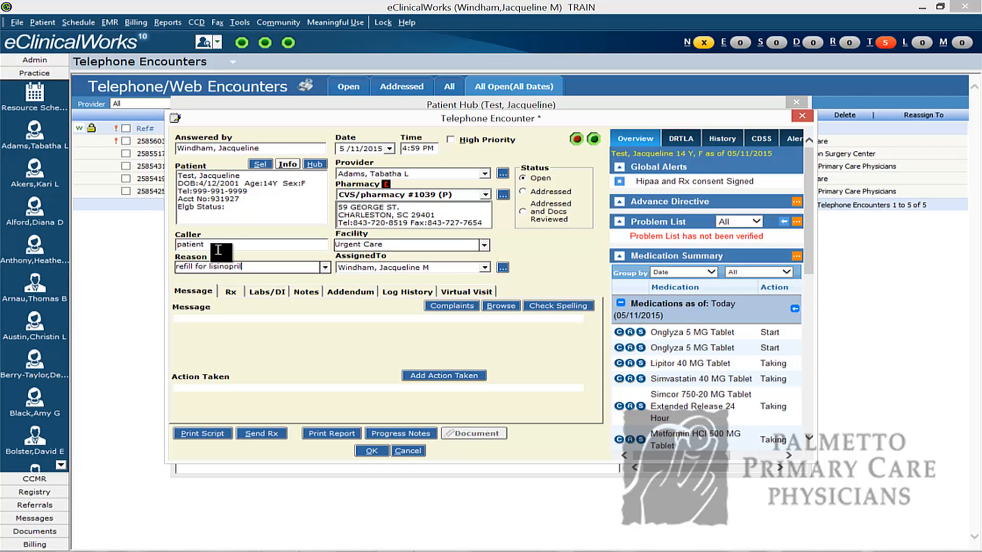
# Step: Review the new encounter's Message, Rx, Labs/DI, Notes, Addendum, Log History and Virtual Visit sections
pyautogui.click(192, 292)
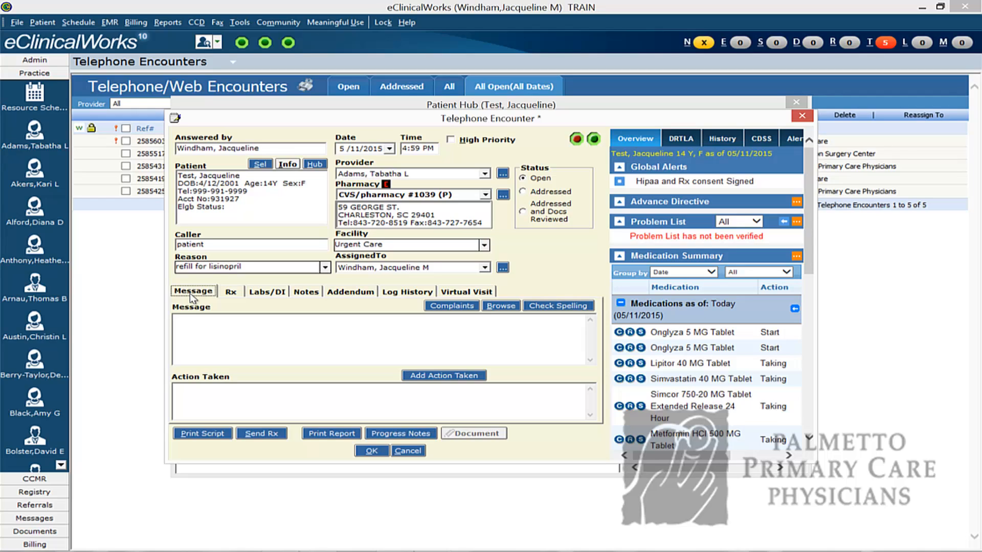
pyautogui.click(233, 293)
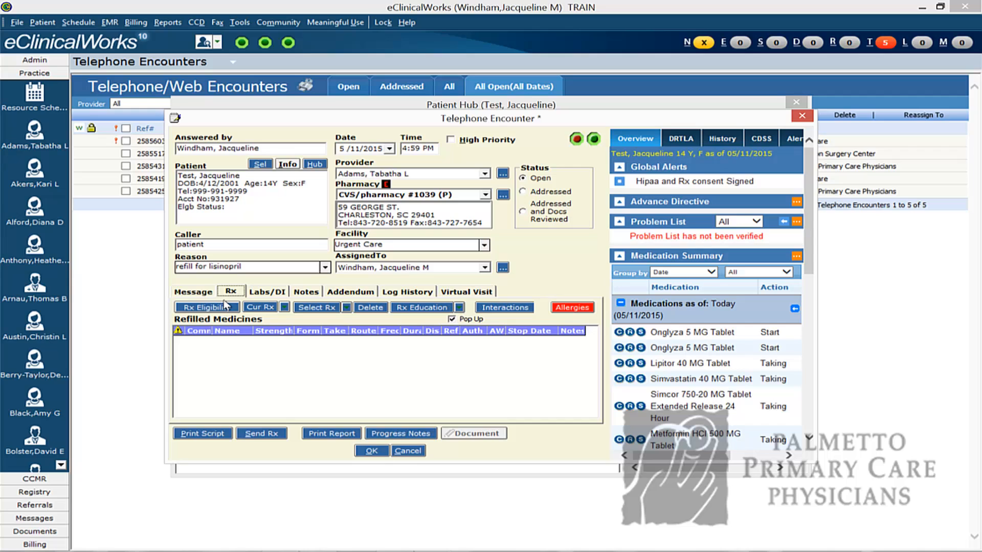
pyautogui.click(261, 293)
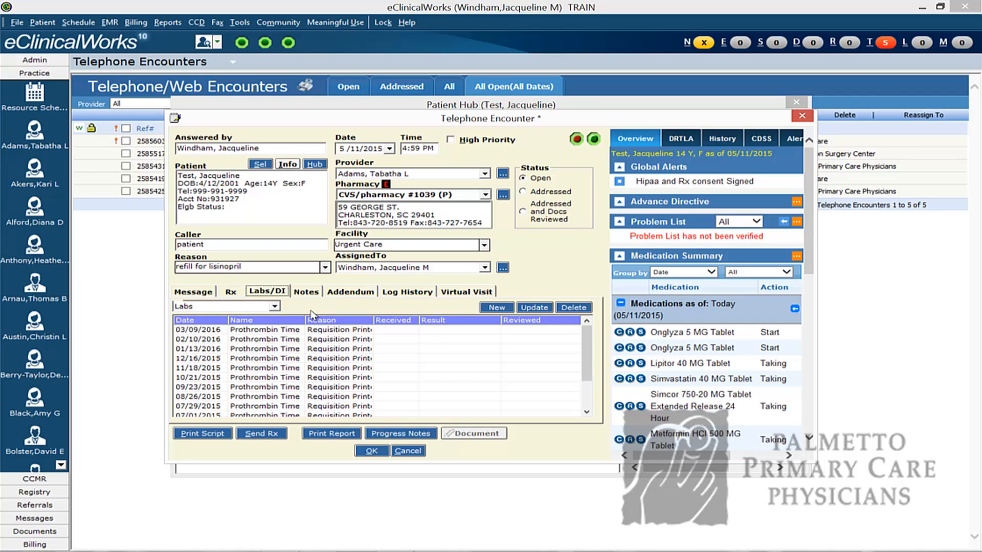
pyautogui.click(306, 292)
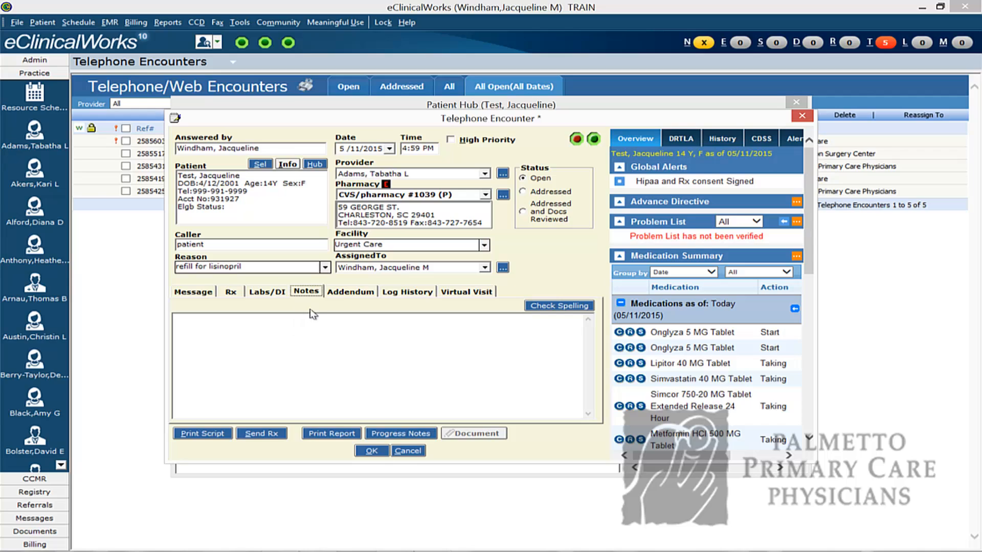
pyautogui.click(337, 296)
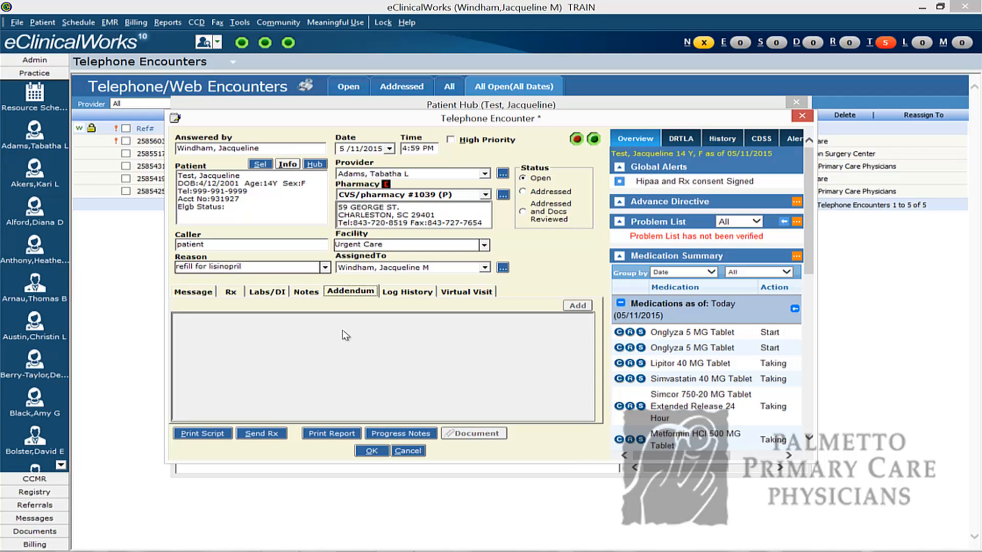
pyautogui.click(402, 295)
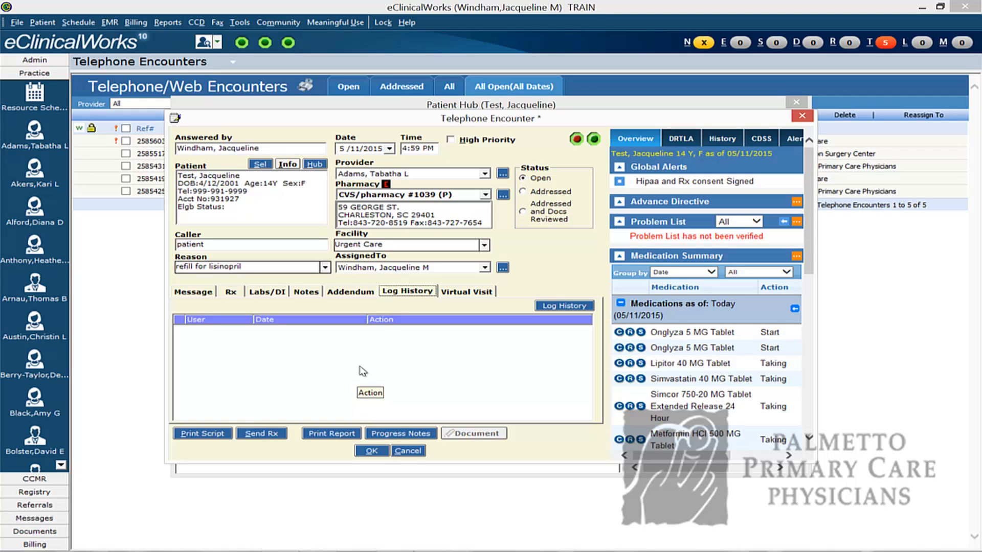
pyautogui.click(453, 293)
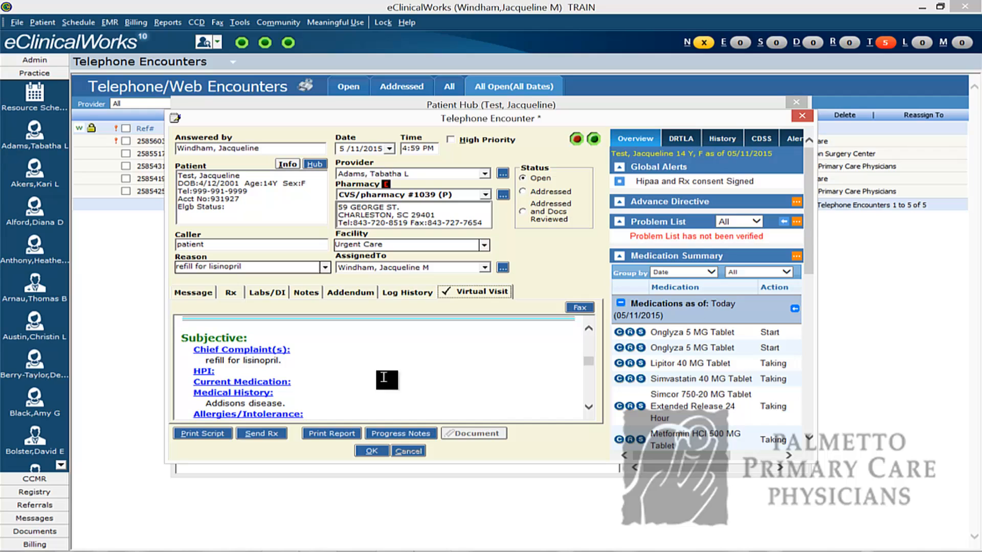
# Step: Return to the encounter's Rx section and examine the patient's current medications in the medication summary
pyautogui.click(232, 295)
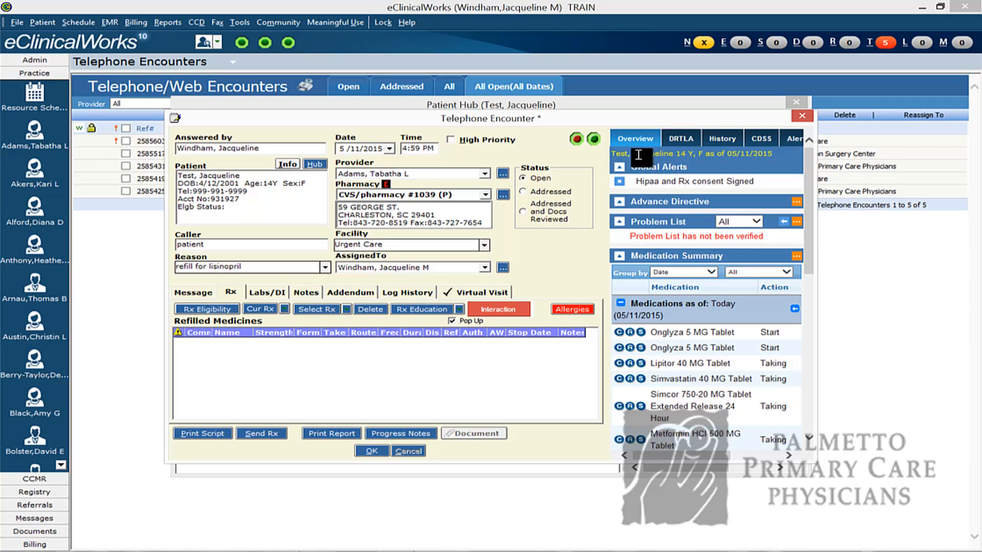
pyautogui.click(650, 141)
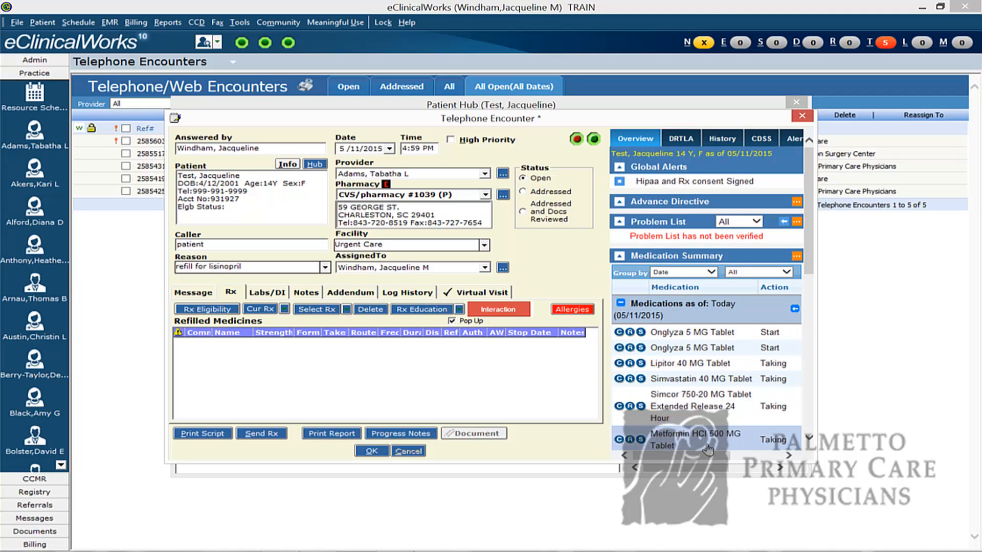
pyautogui.click(810, 441)
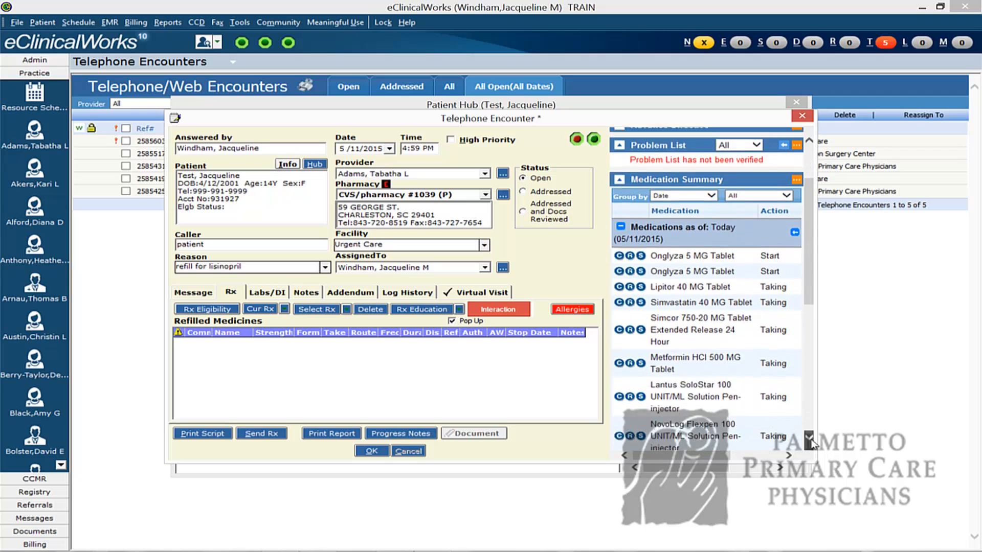
pyautogui.click(810, 441)
pyautogui.click(810, 441)
pyautogui.click(810, 441)
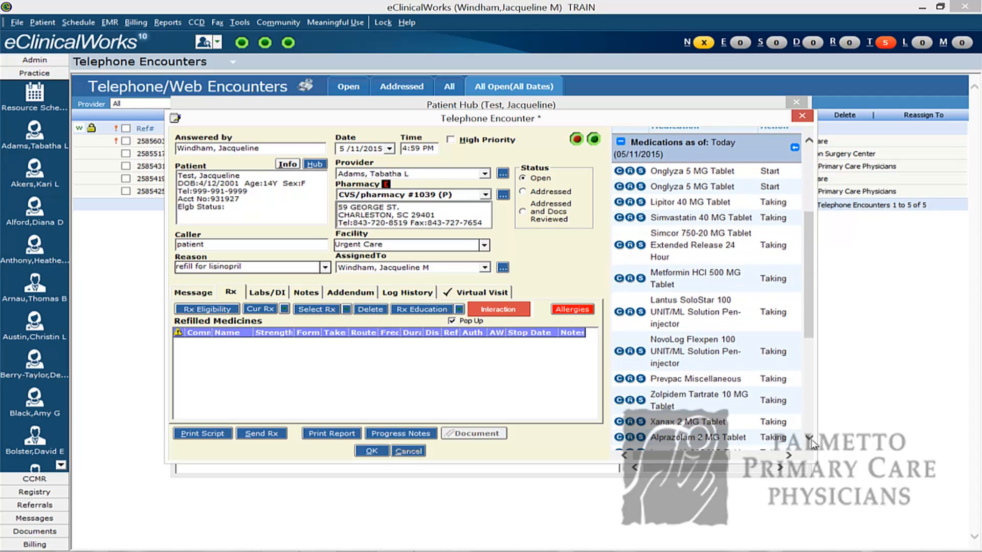
pyautogui.click(810, 441)
pyautogui.click(811, 441)
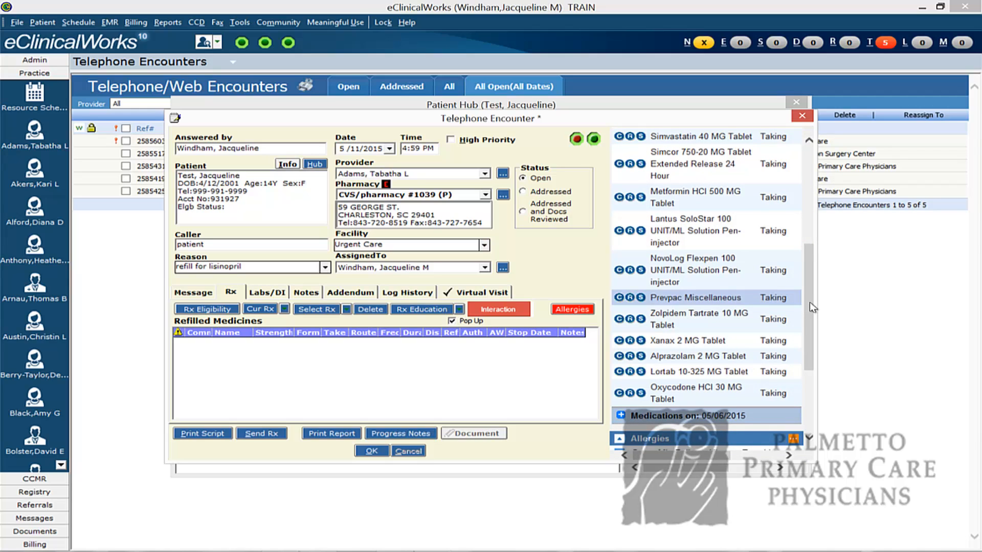
pyautogui.moveTo(808, 307); pyautogui.dragTo(807, 279)
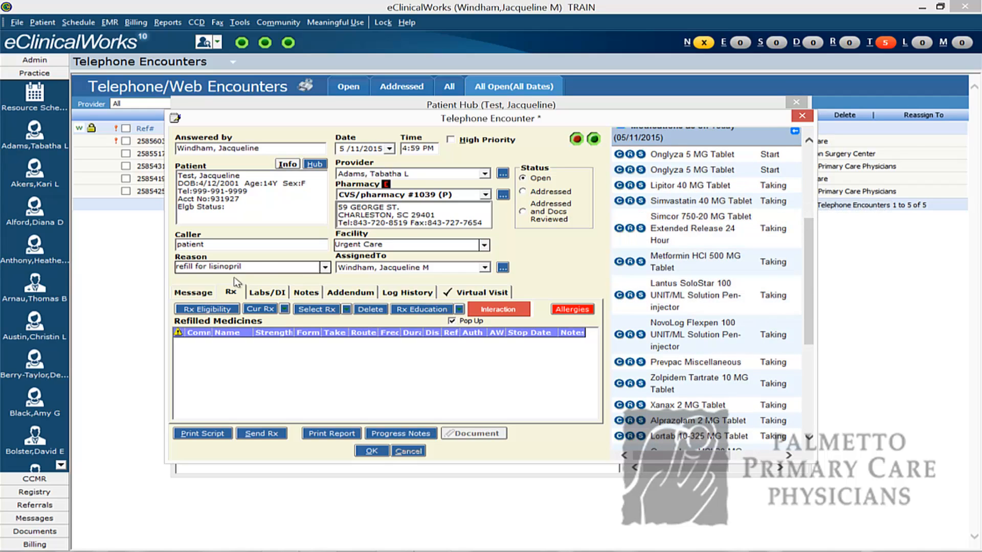
# Step: Change the encounter's reason to "refill for lipitor"
pyautogui.click(251, 268)
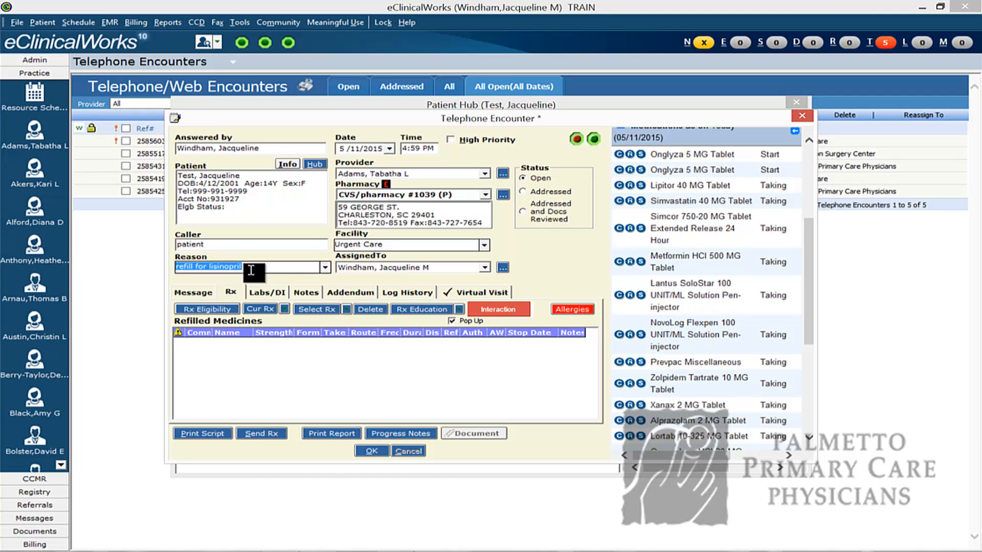
pyautogui.write('refill ')
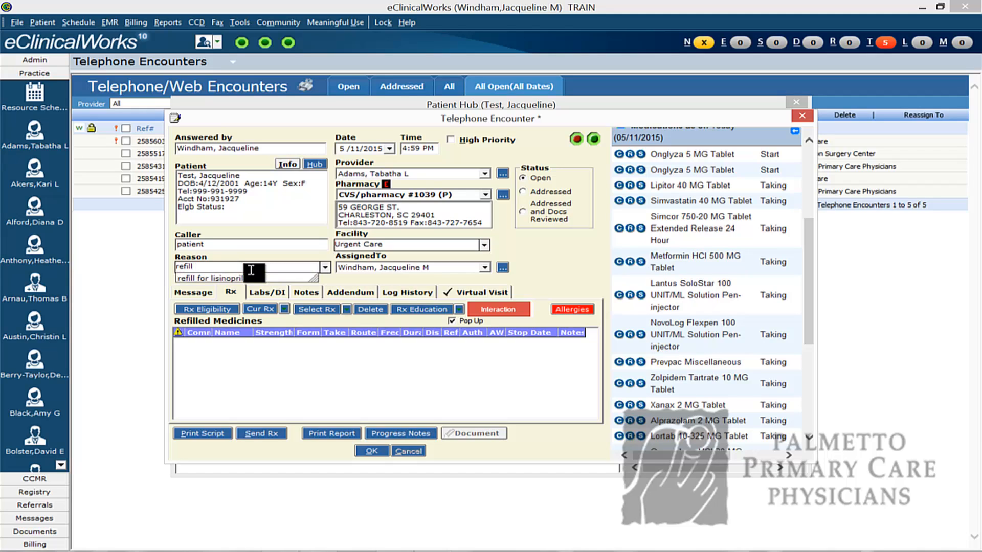
pyautogui.write('for lipitor')
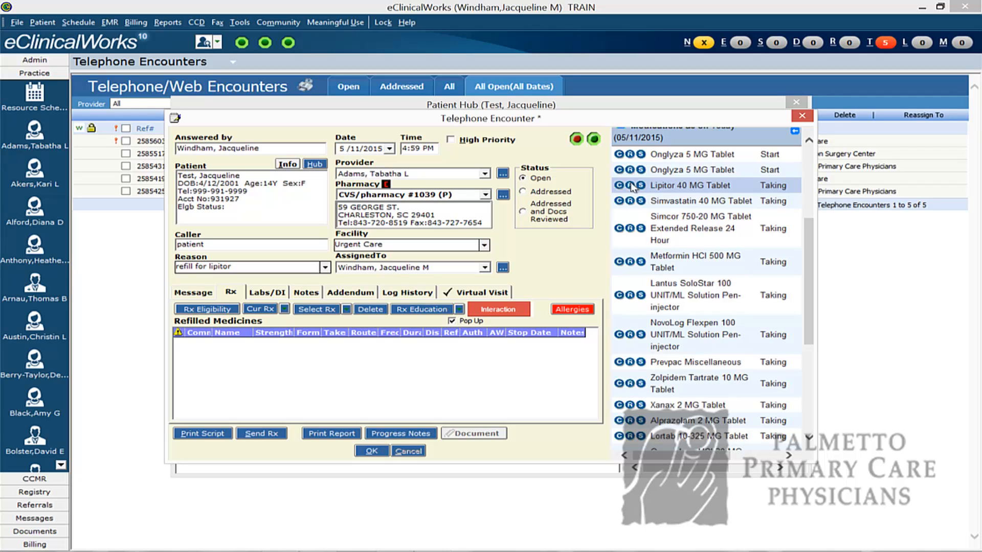
# Step: Add the current Lipitor 40 MG tablet to the refilled medicines and set its comment to Start
pyautogui.click(630, 186)
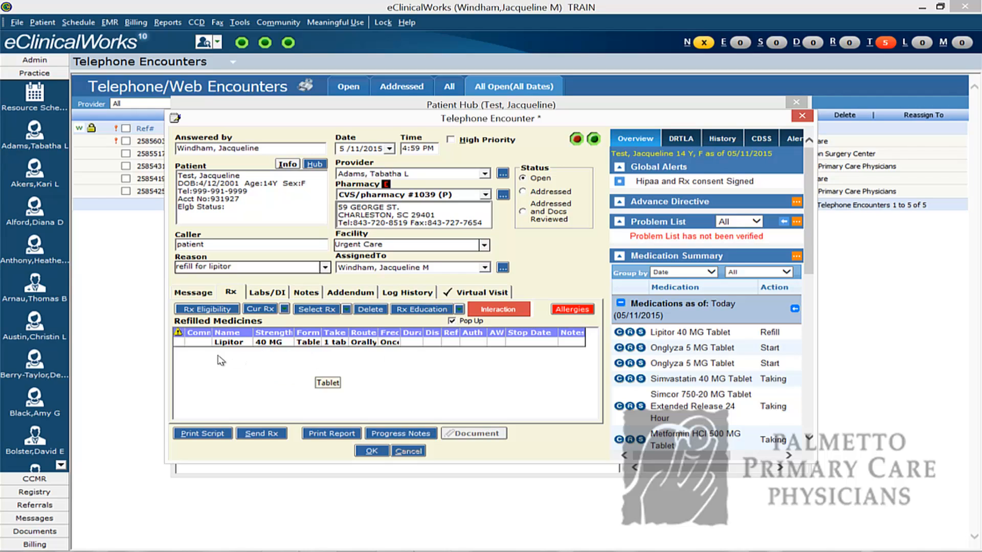
pyautogui.doubleClick(197, 343)
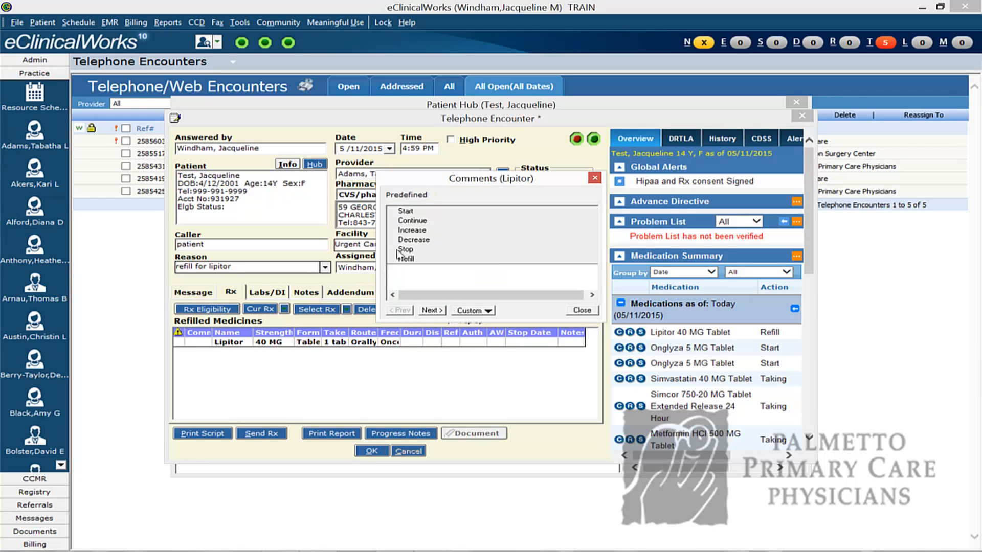
pyautogui.click(404, 212)
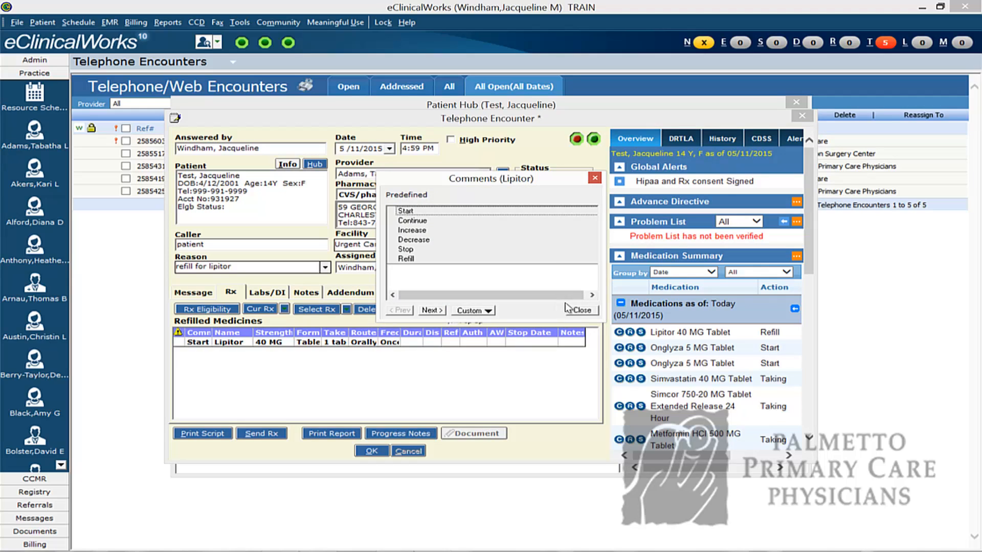
pyautogui.click(582, 311)
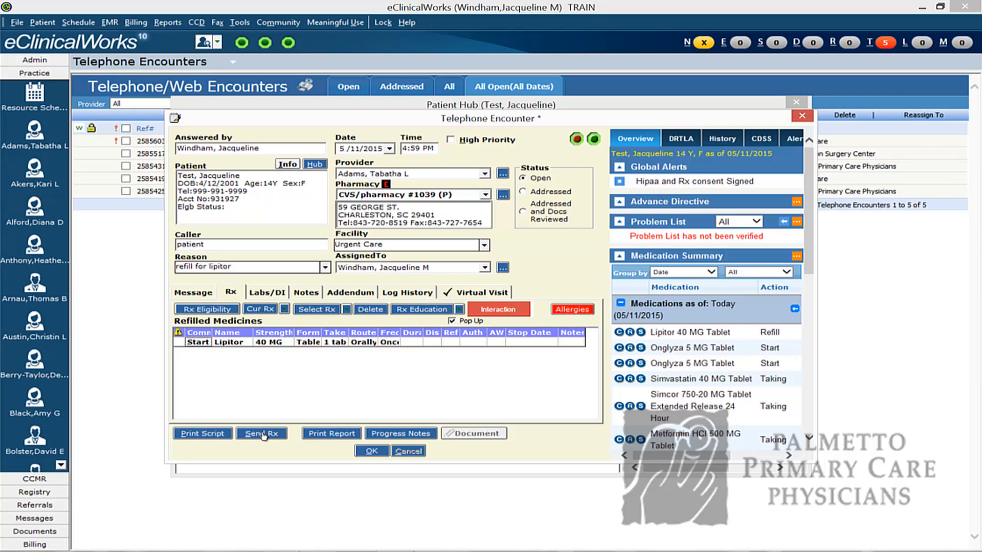
# Step: Try to send the Lipitor prescription electronically and to print its script
pyautogui.click(264, 436)
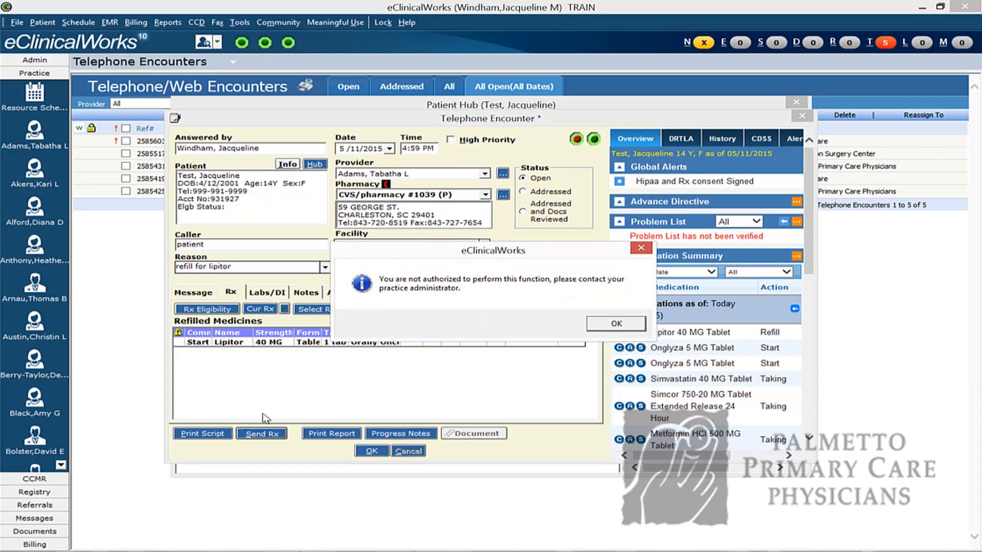
pyautogui.click(620, 323)
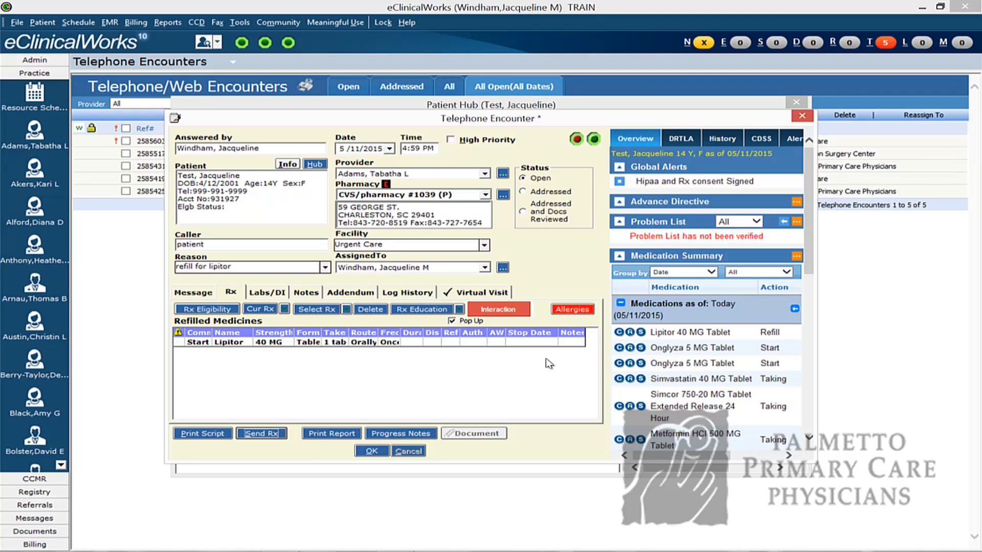
pyautogui.click(201, 435)
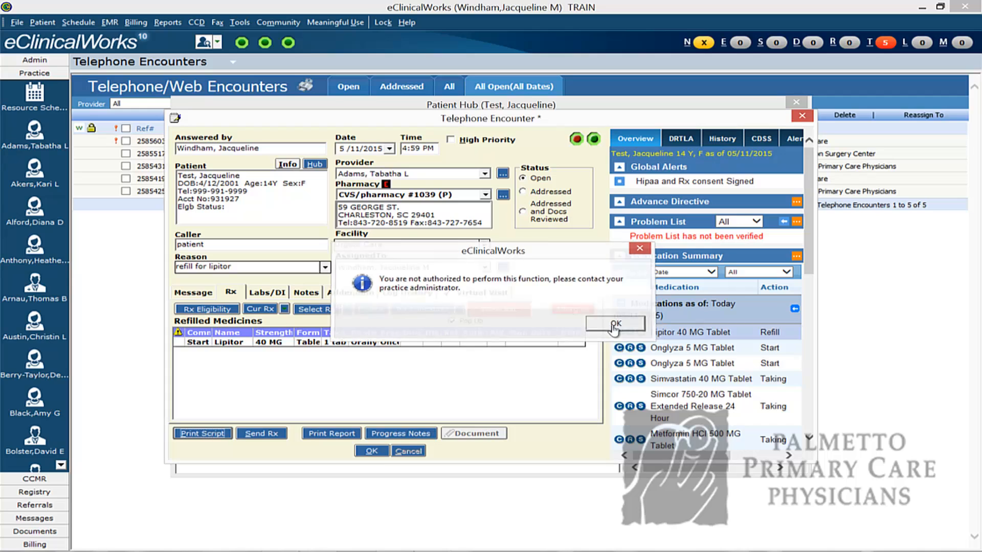
pyautogui.click(617, 324)
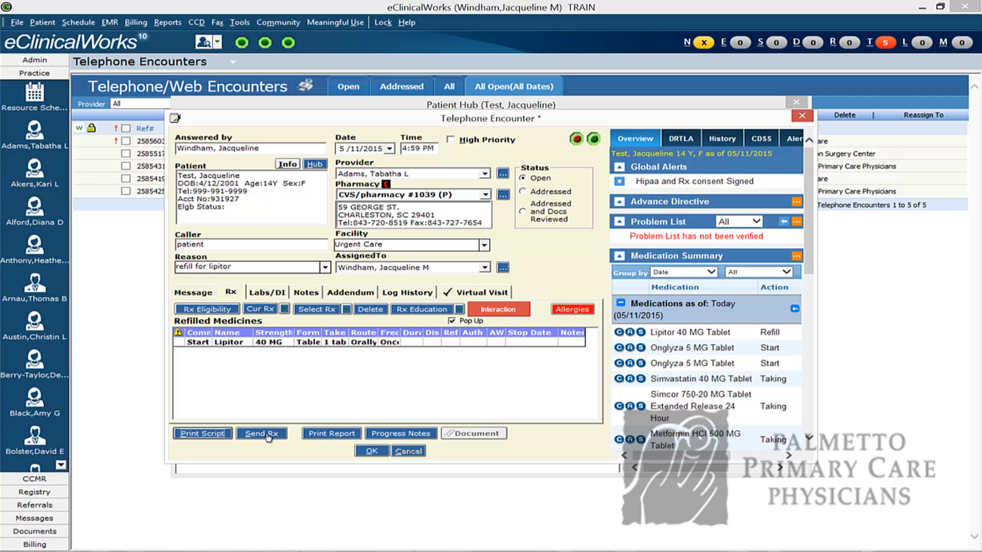
# Step: Add the action taken "sent escript for lipitor refill and informed patient" to the encounter's message section
pyautogui.click(205, 294)
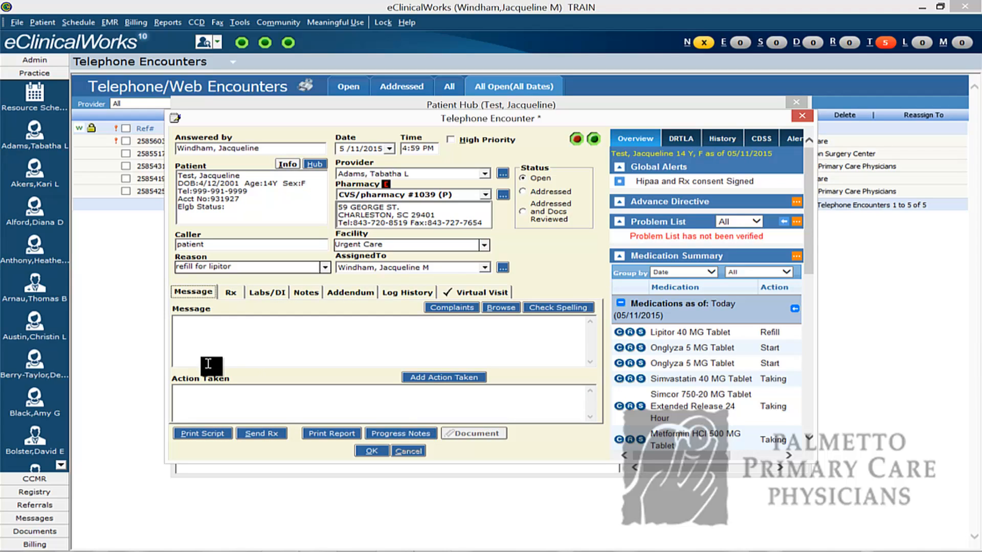
pyautogui.click(418, 380)
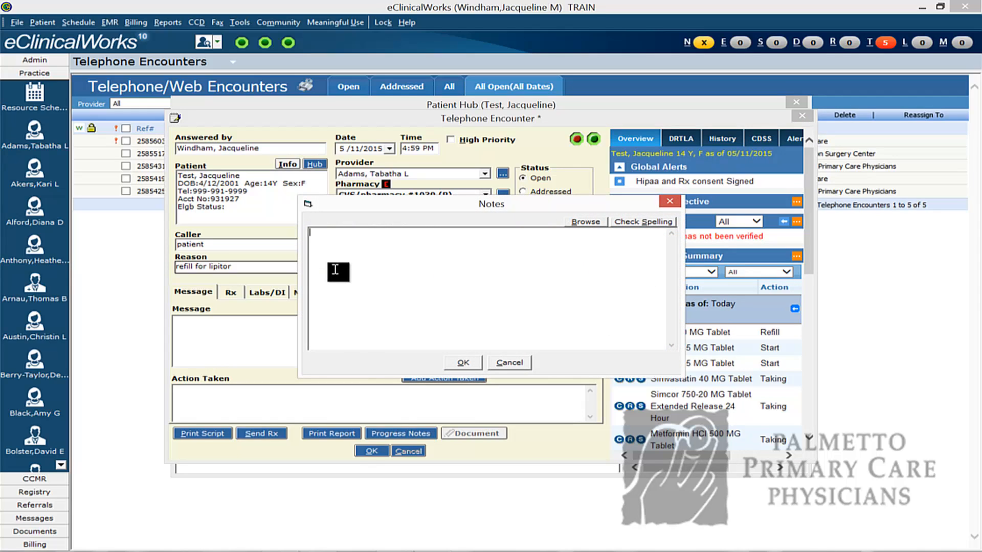
pyautogui.write('sent escript for lipitor refil')
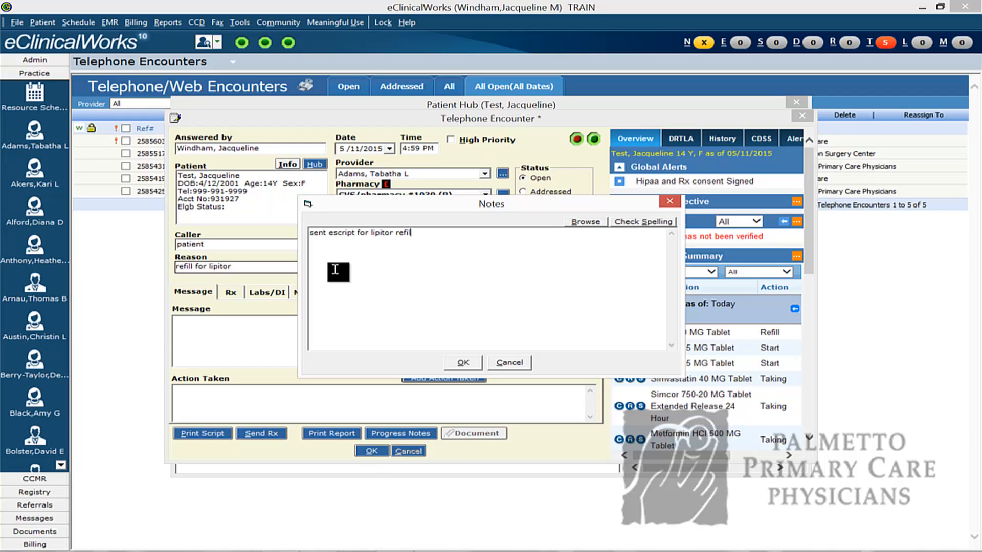
pyautogui.write('l and informaed patient')
pyautogui.click(459, 362)
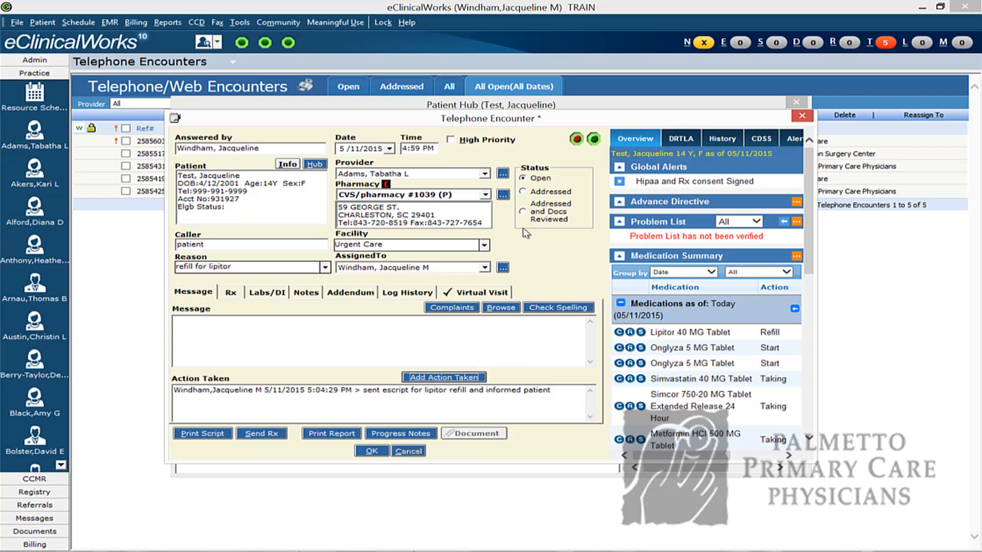
# Step: Set the encounter's status to Addressed, save it, and close the patient hub
pyautogui.click(522, 192)
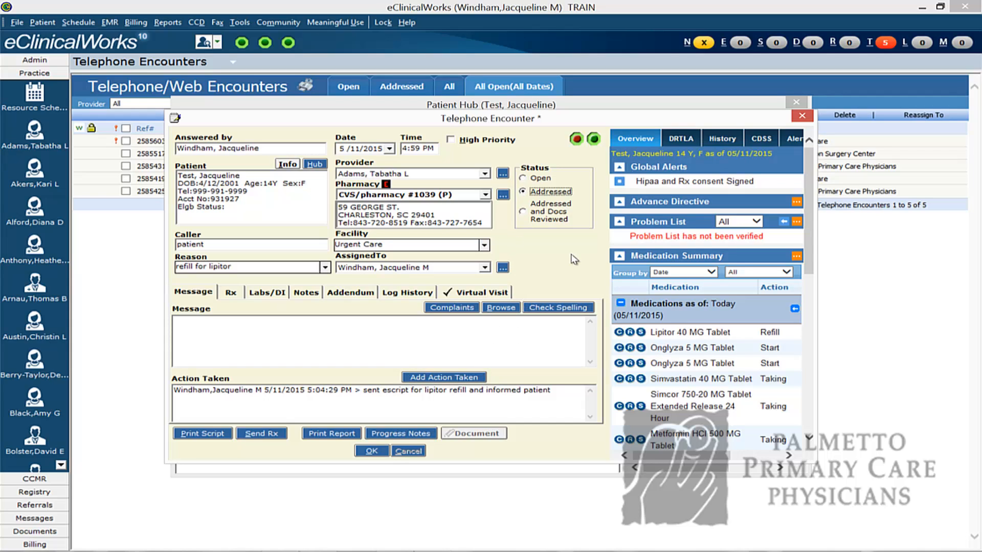
pyautogui.click(373, 452)
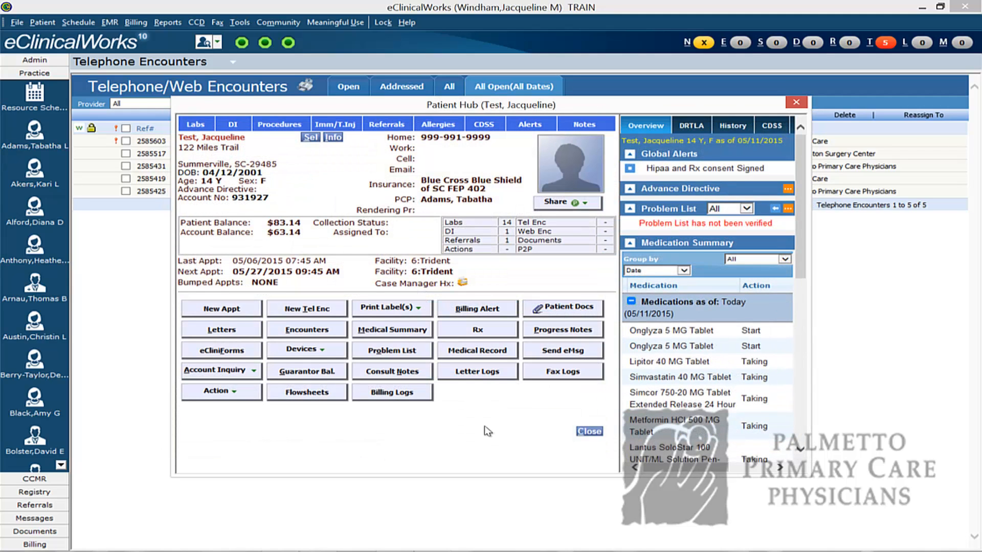
pyautogui.click(590, 432)
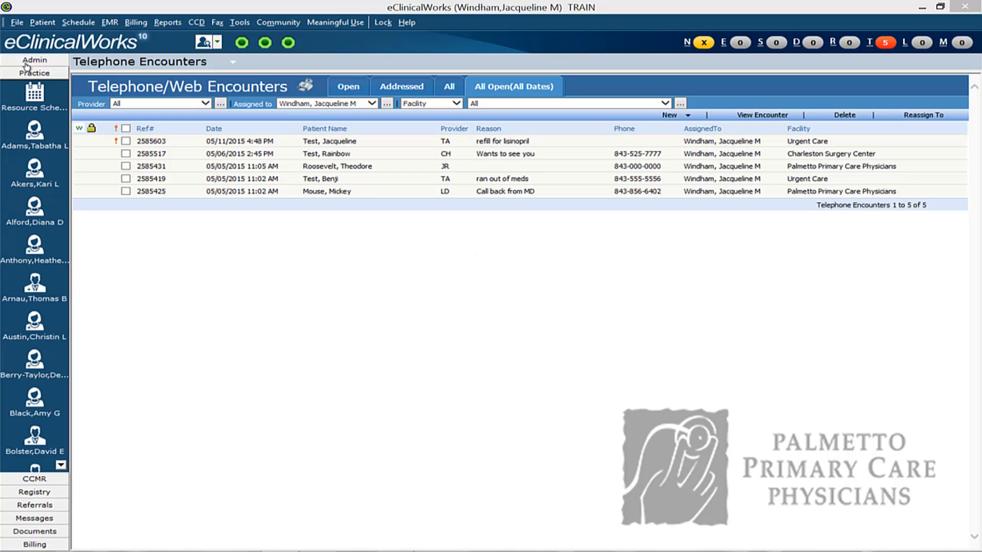
# Step: Refresh the counts and show the list of addressed telephone encounters
pyautogui.click(17, 22)
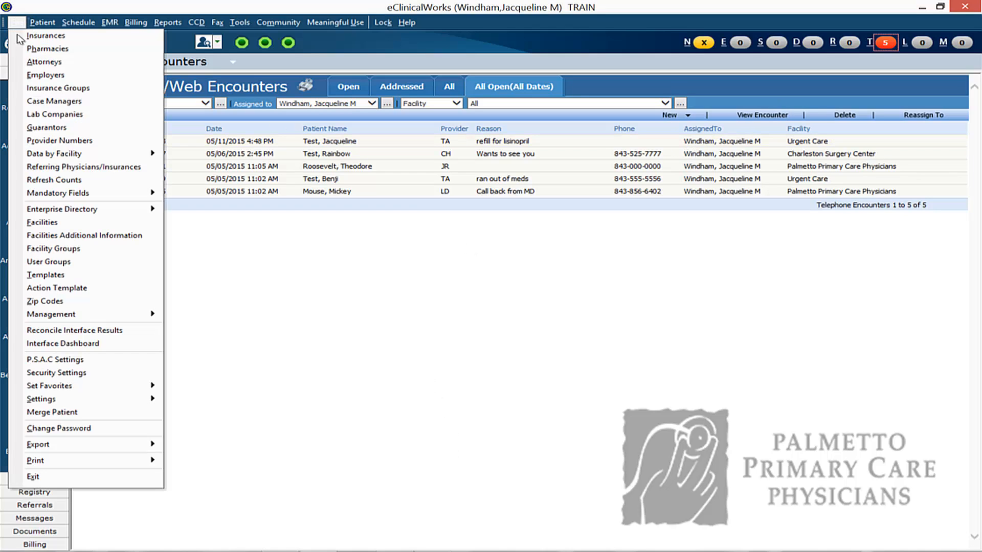
pyautogui.click(32, 180)
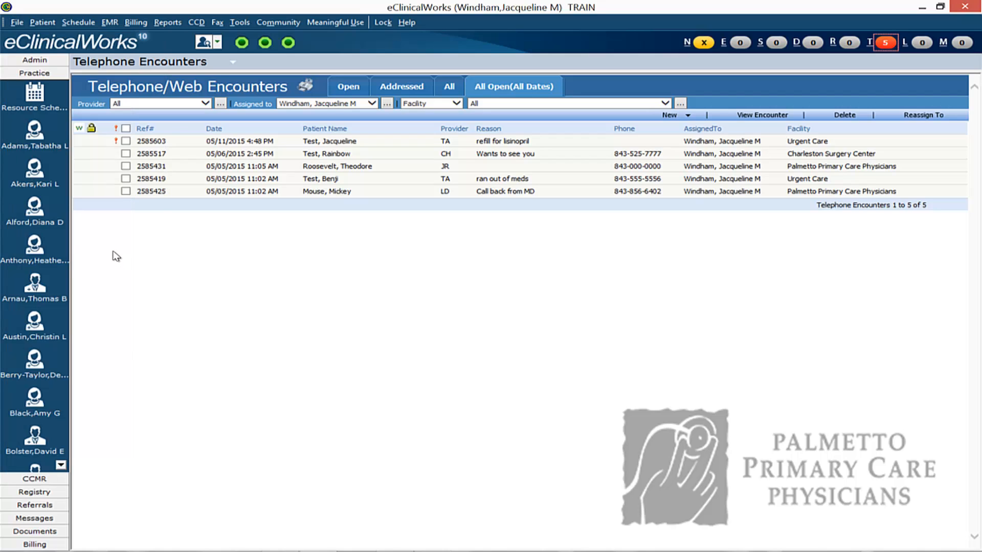
pyautogui.click(400, 91)
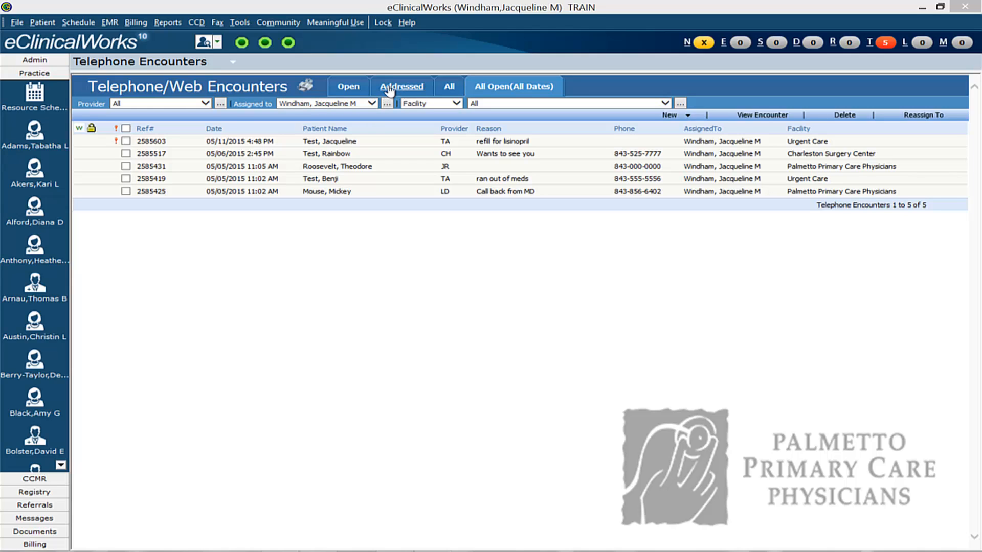
pyautogui.click(387, 88)
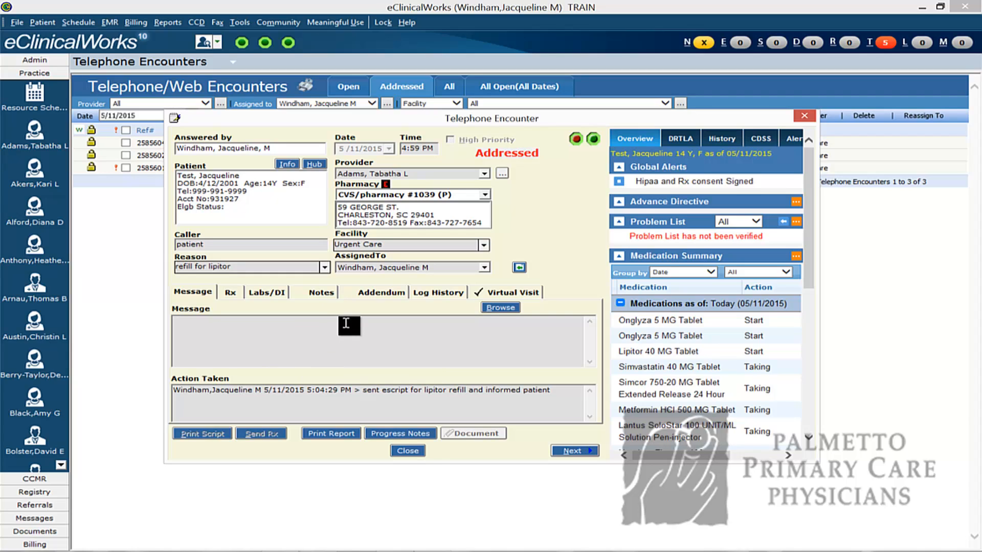
# Step: Add the addendum "adding notations on an addressed telephone encounter" to the addressed Lipitor refill encounter and close it
pyautogui.click(361, 295)
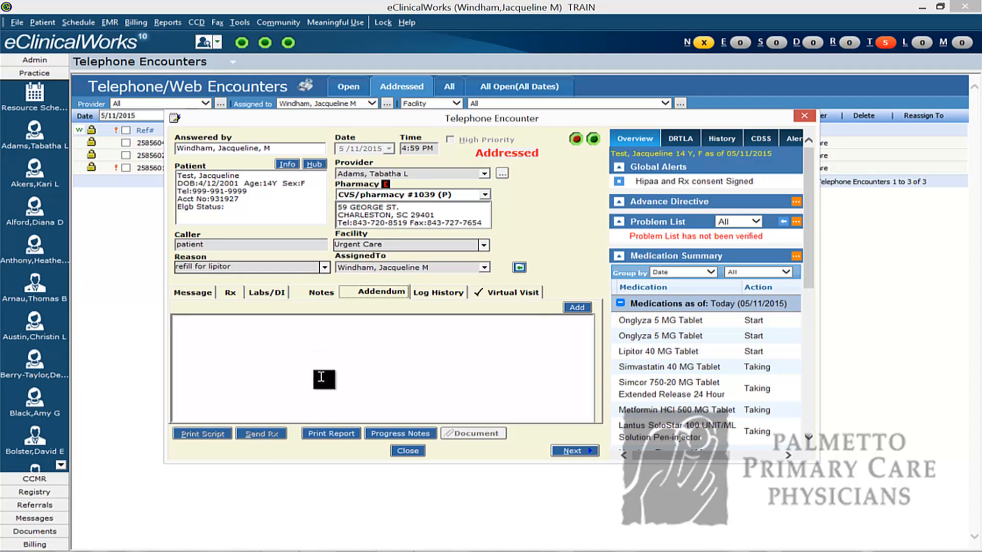
pyautogui.click(577, 308)
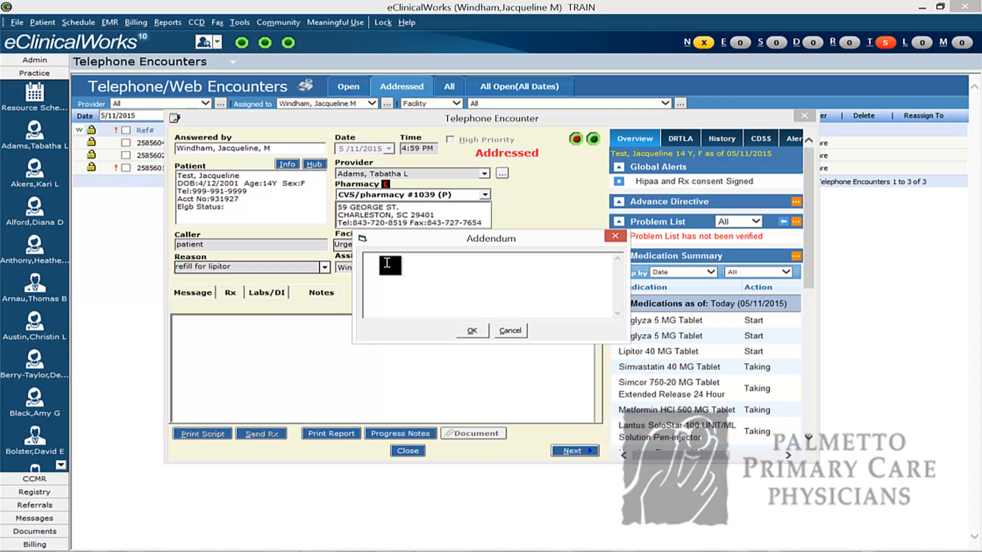
pyautogui.write('addin')
pyautogui.write('g medications on ar')
pyautogui.write(' addr')
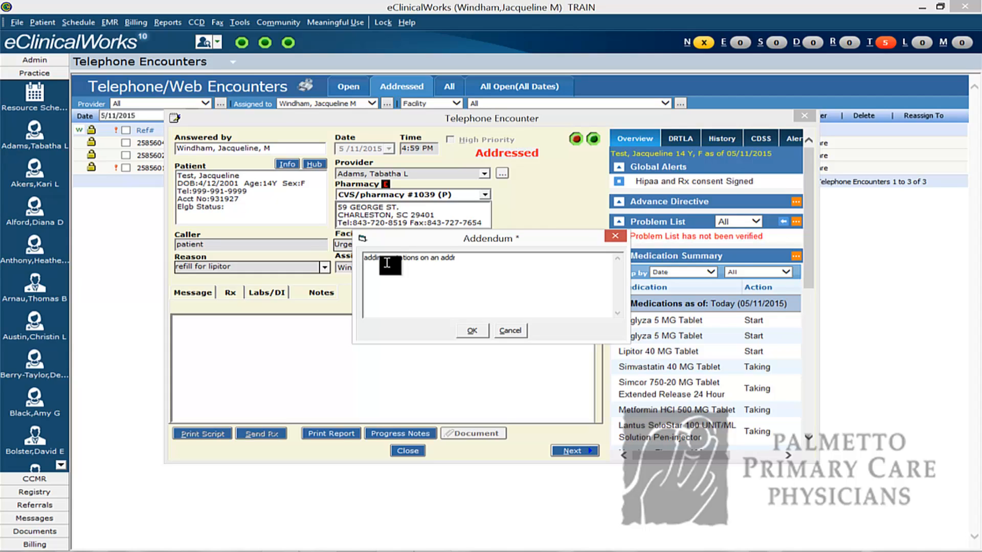
pyautogui.write('essed telephone encounter')
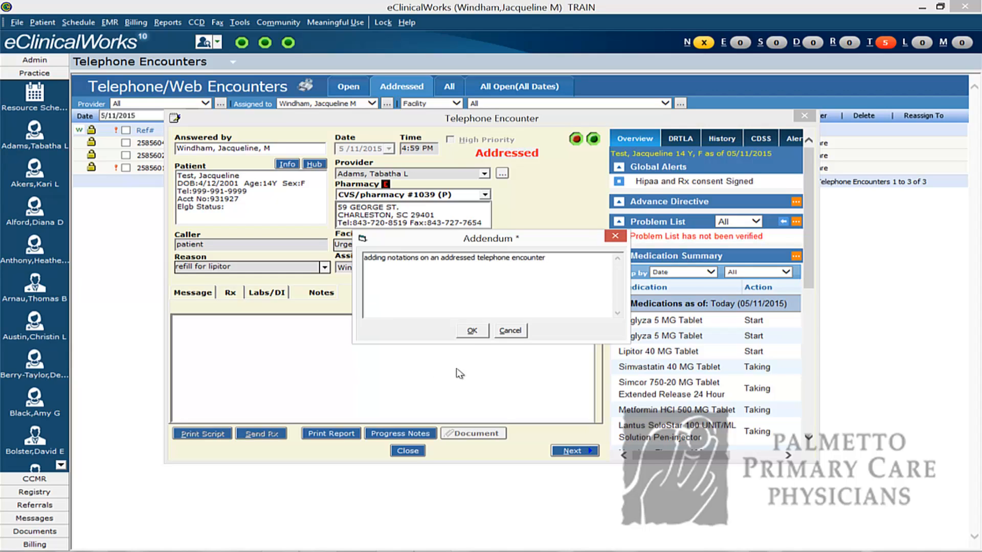
pyautogui.click(471, 331)
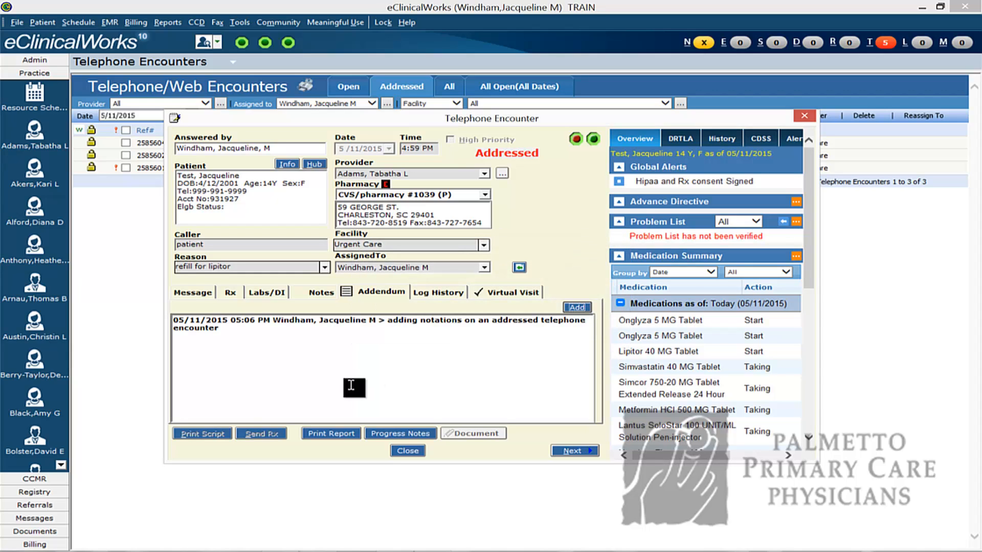
pyautogui.click(201, 295)
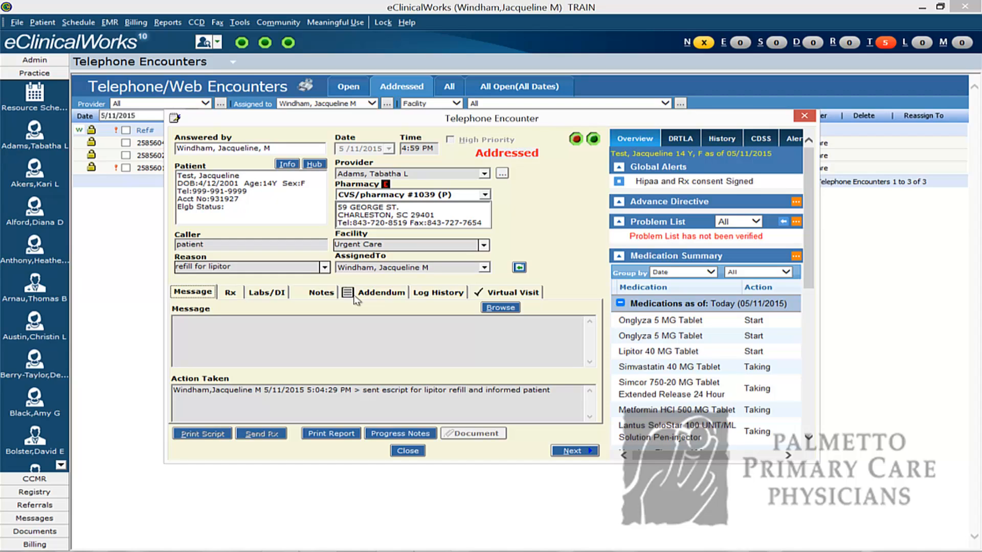
pyautogui.click(402, 453)
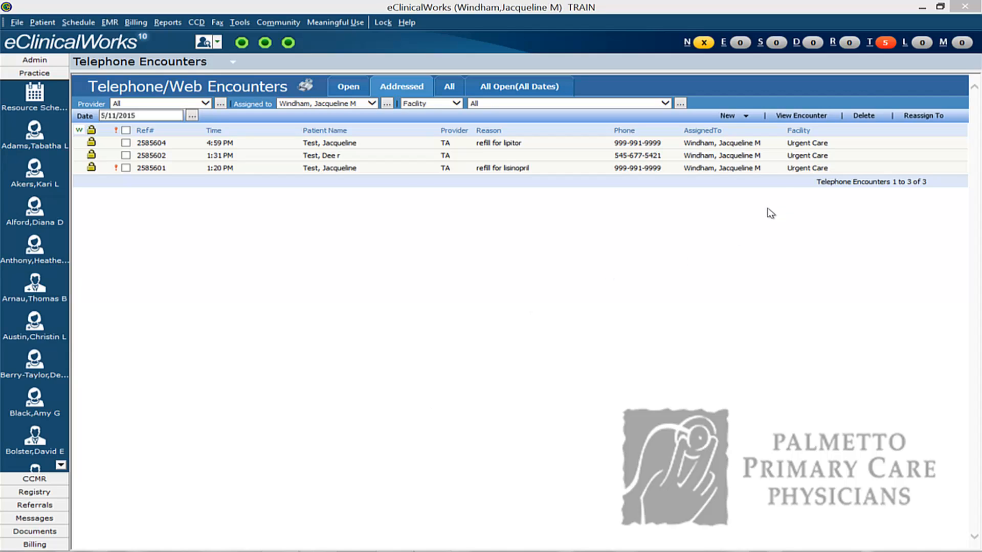
# Step: Show all open telephone encounters for all dates and look over the choices for filtering by provider and assigned staff member
pyautogui.click(887, 44)
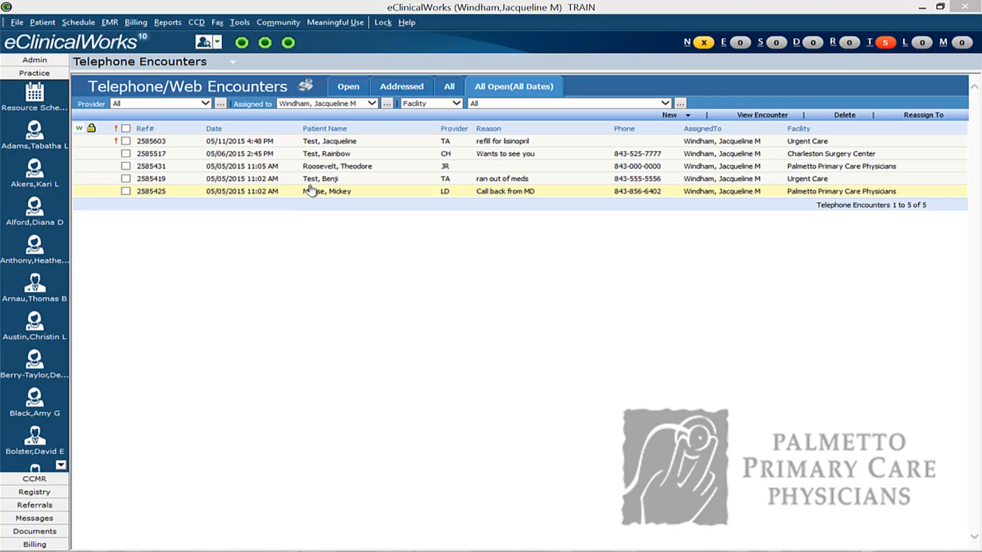
pyautogui.click(262, 143)
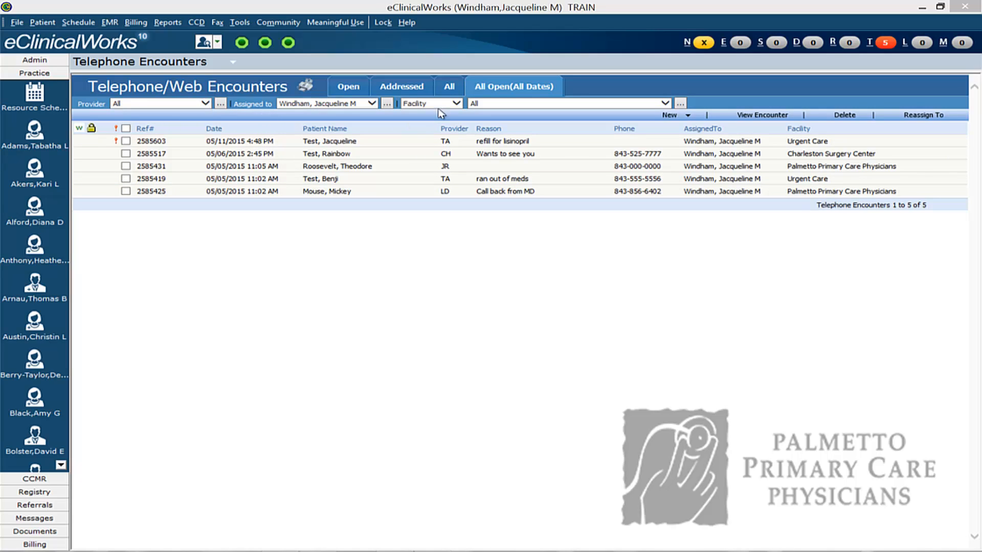
pyautogui.click(205, 103)
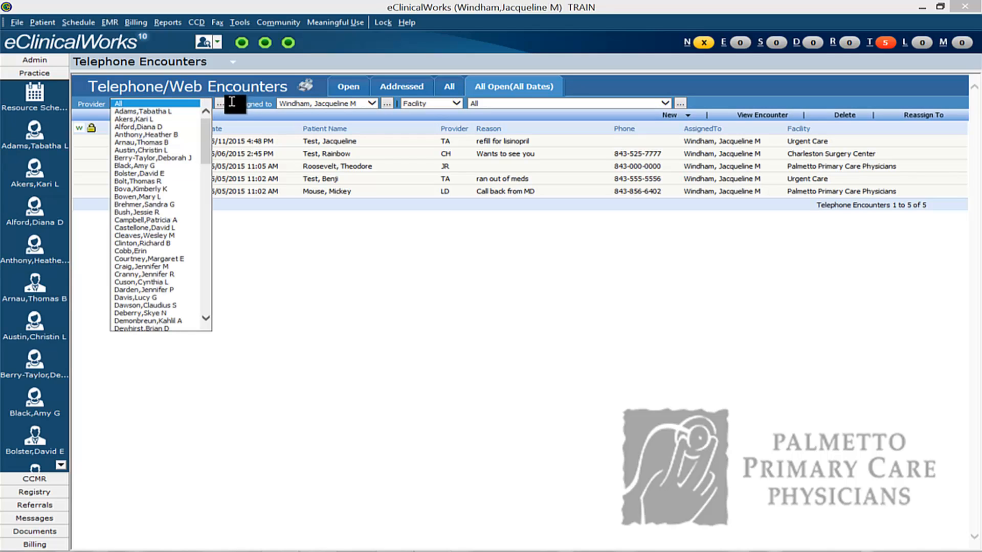
pyautogui.click(223, 107)
pyautogui.click(220, 104)
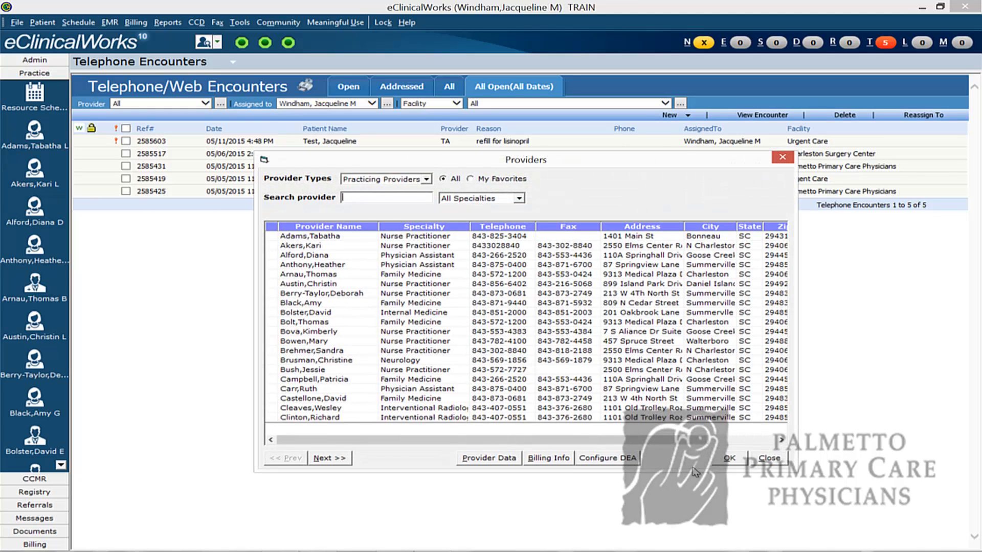
pyautogui.click(770, 458)
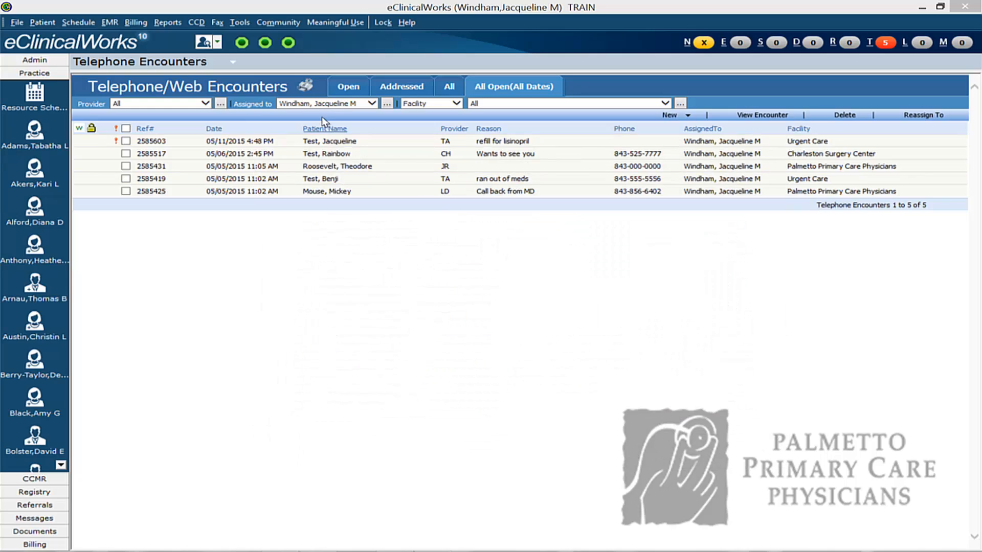
pyautogui.click(373, 104)
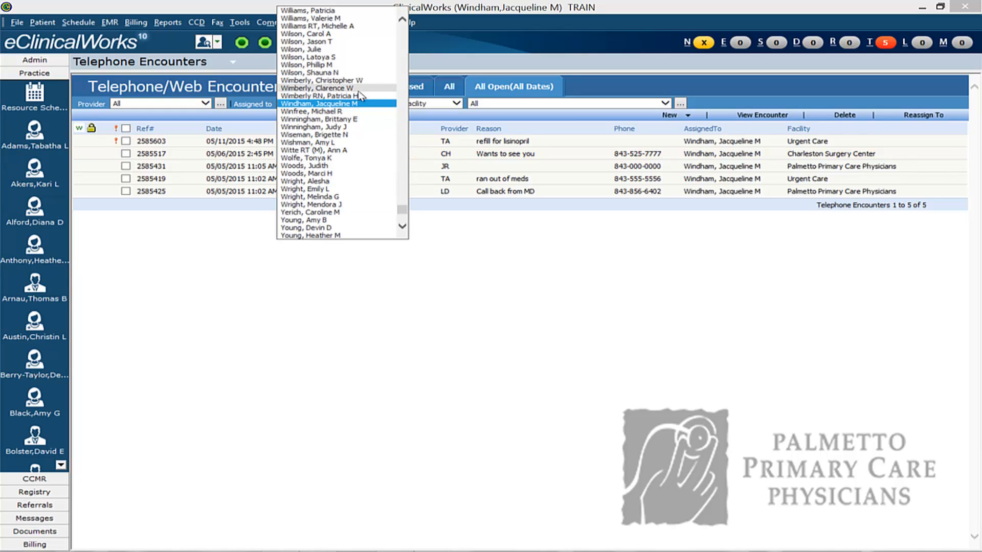
pyautogui.click(355, 104)
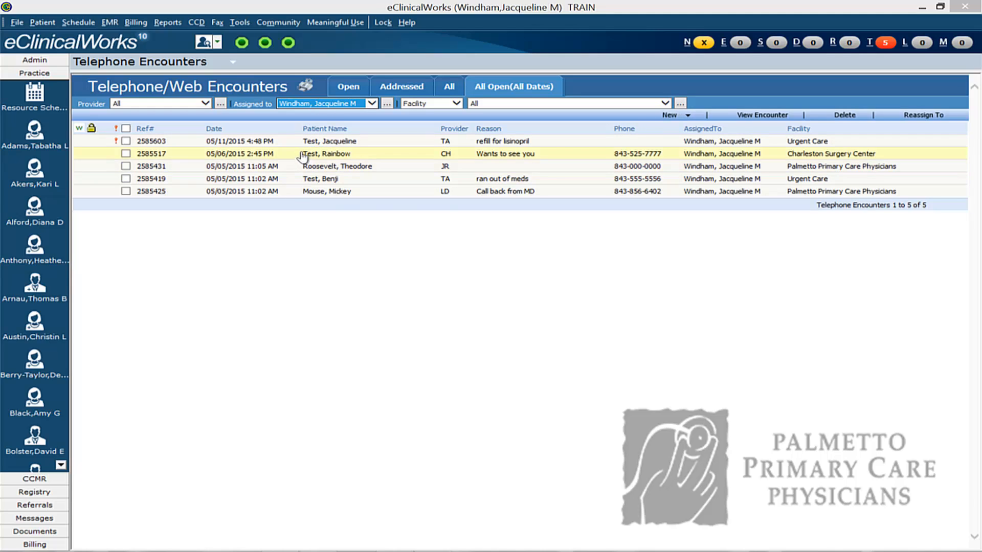
# Step: Open the 05/06/2015 encounter with the reason "Wants to see you" and set its status to Addressed
pyautogui.click(324, 153)
pyautogui.doubleClick(329, 154)
pyautogui.click(521, 193)
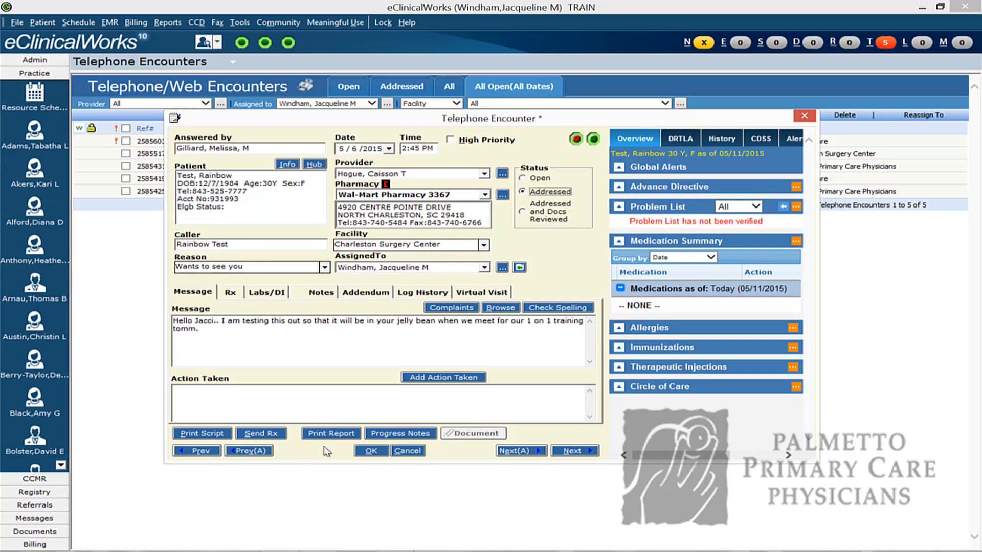
# Step: Add the action taken "action taken" to the encounter and save it
pyautogui.click(423, 378)
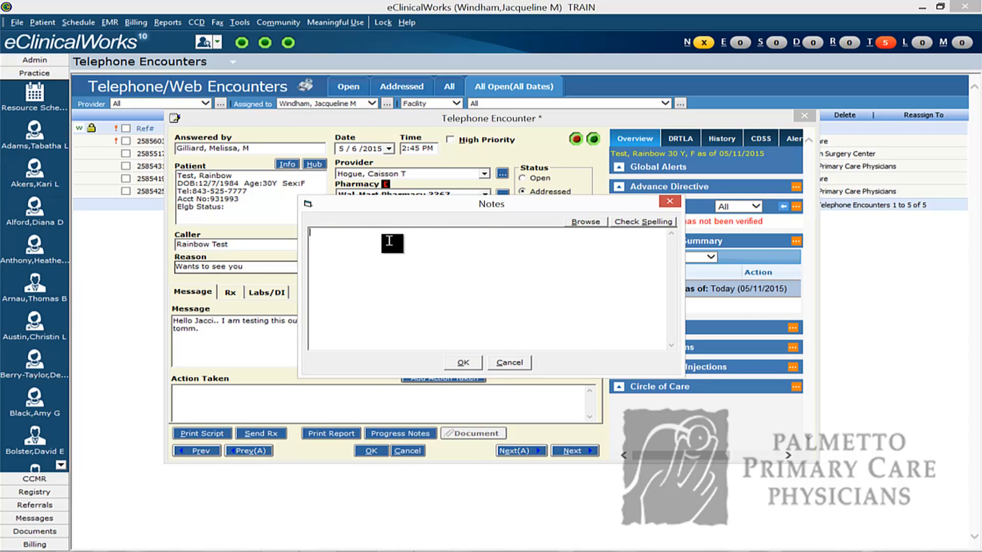
pyautogui.write('action taken')
pyautogui.click(463, 362)
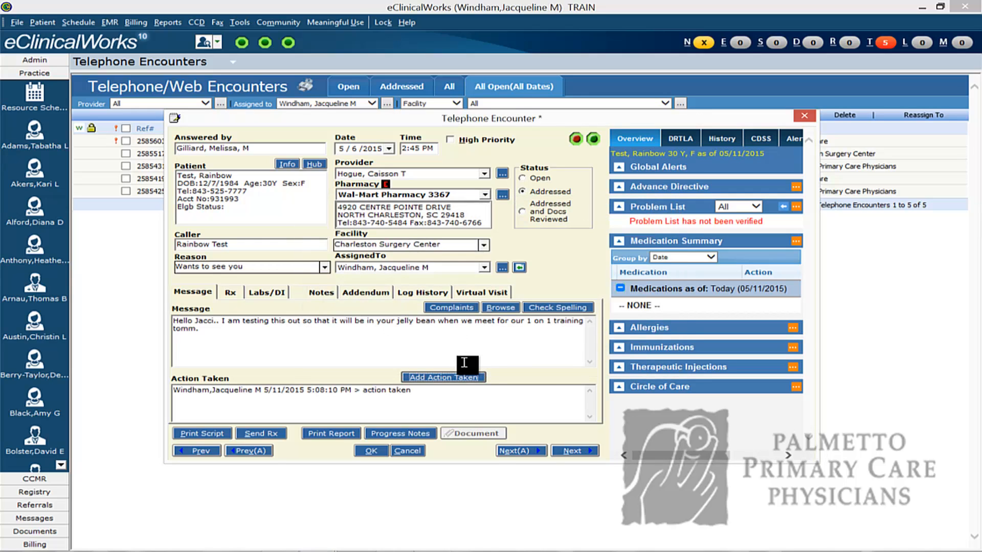
pyautogui.click(371, 453)
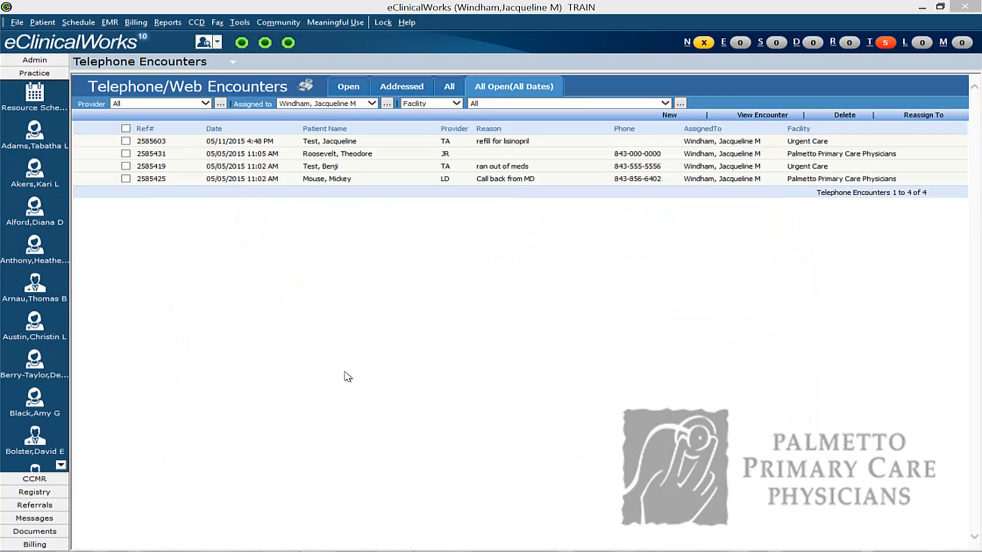
pyautogui.click(332, 182)
pyautogui.click(125, 142)
pyautogui.click(125, 141)
pyautogui.click(405, 140)
# Step: Look up a coworker by last name among the staff and show the open encounters assigned to that coworker
pyautogui.click(377, 104)
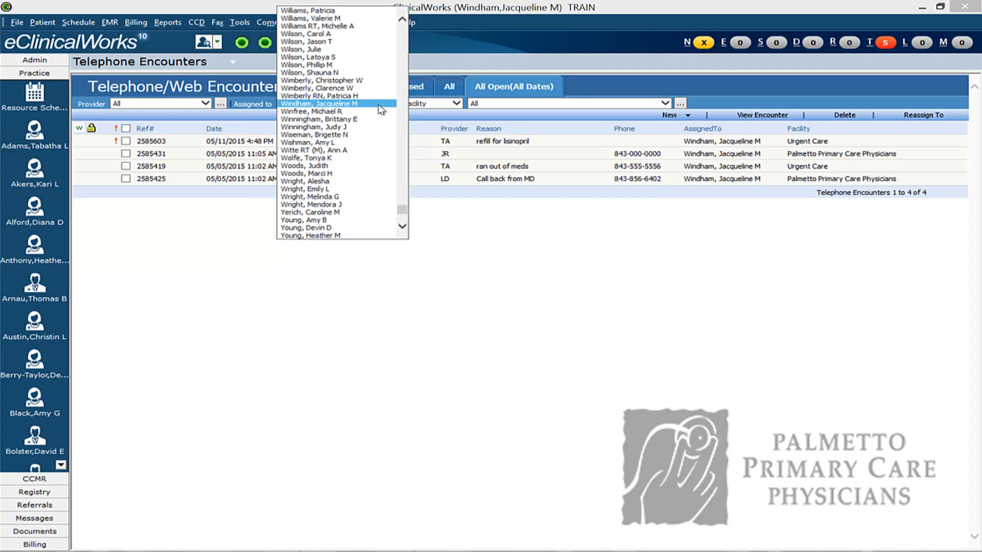
pyautogui.click(379, 104)
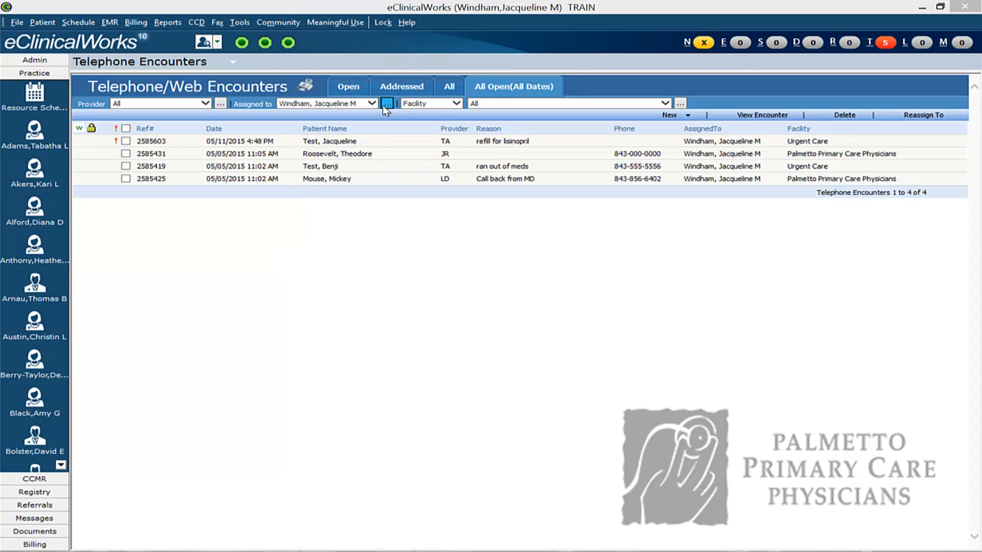
pyautogui.click(386, 105)
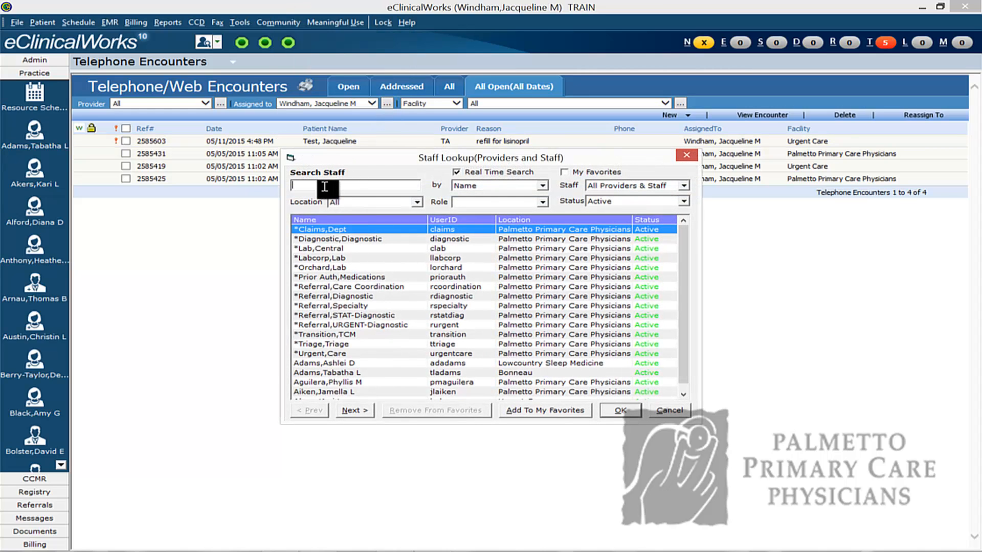
pyautogui.write('gooch')
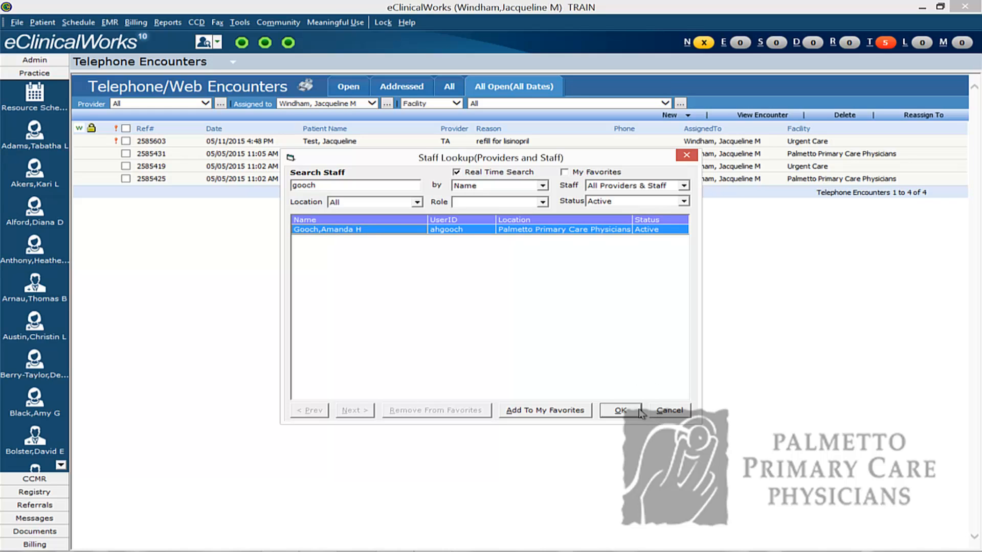
pyautogui.click(623, 412)
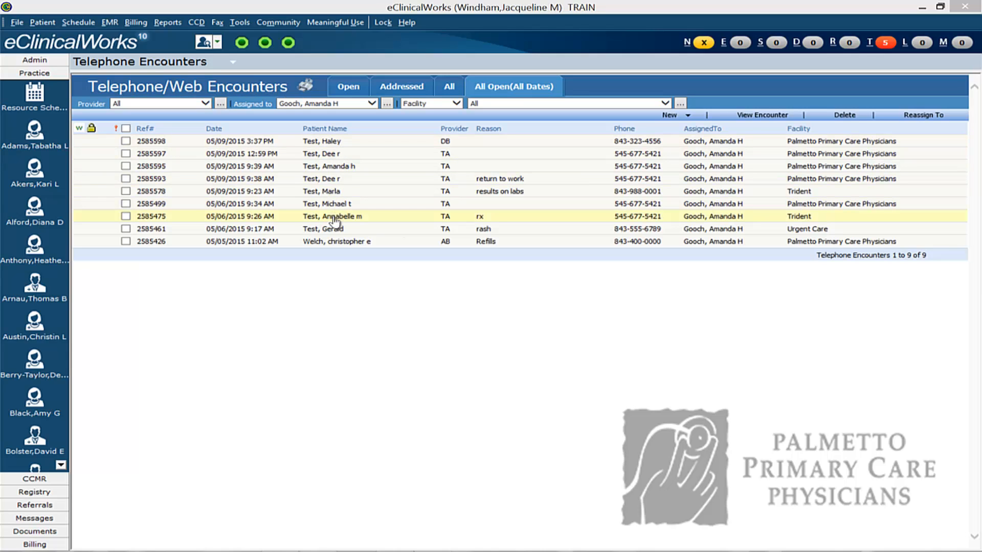
# Step: Reassign the coworker's 05/09/2015 encounters from 3:37 PM, 12:59 PM and 9:38 AM to the logged-in staff member, found by last name
pyautogui.click(126, 142)
pyautogui.click(126, 154)
pyautogui.click(126, 179)
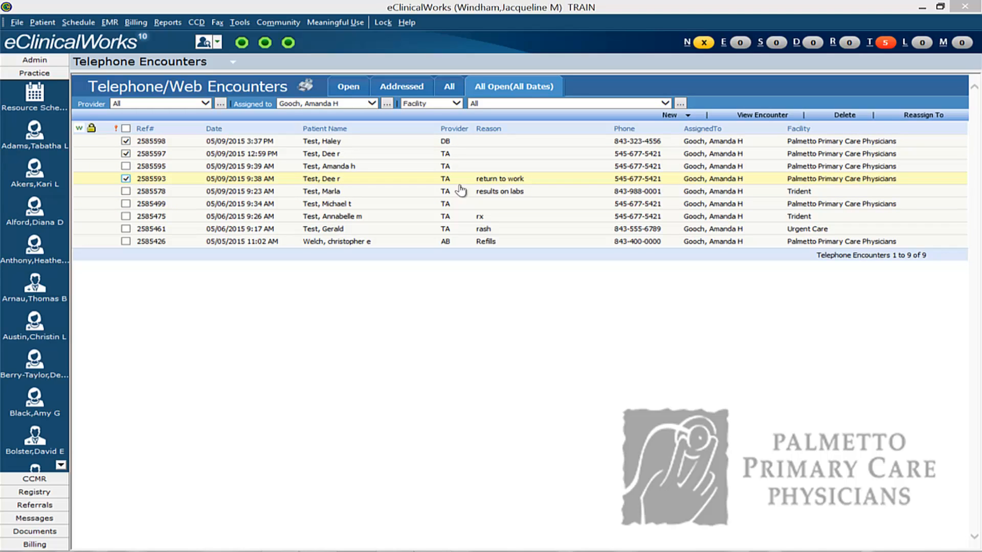
pyautogui.click(915, 115)
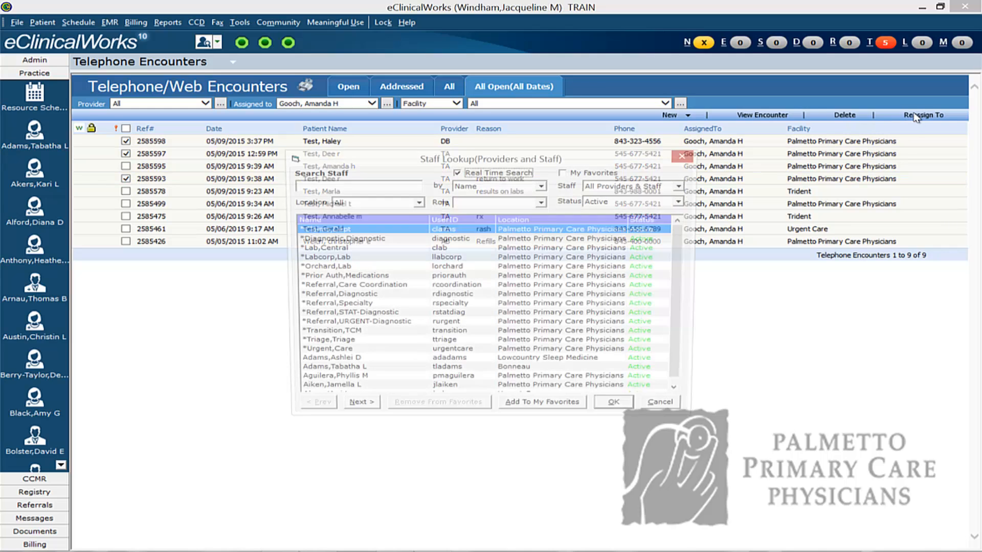
pyautogui.click(306, 187)
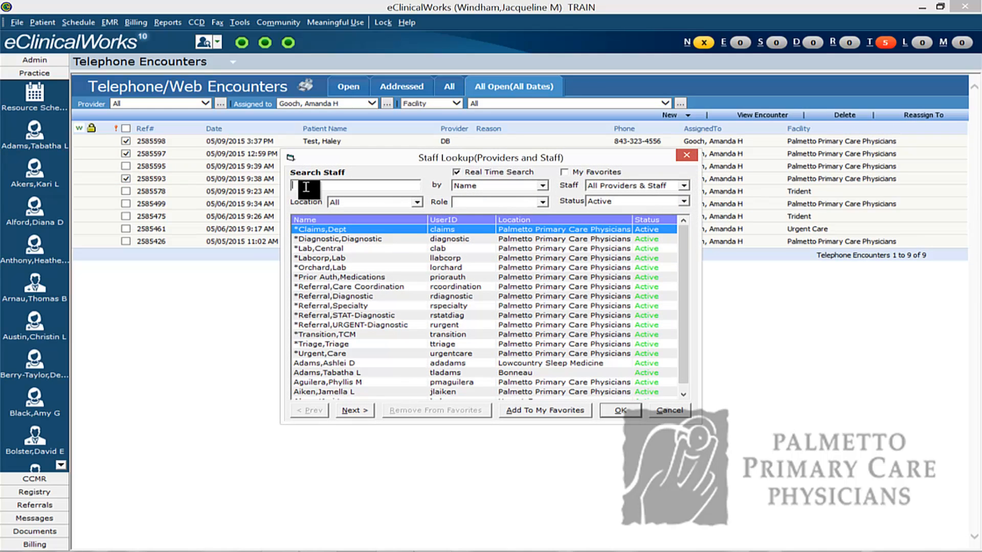
pyautogui.write('windham')
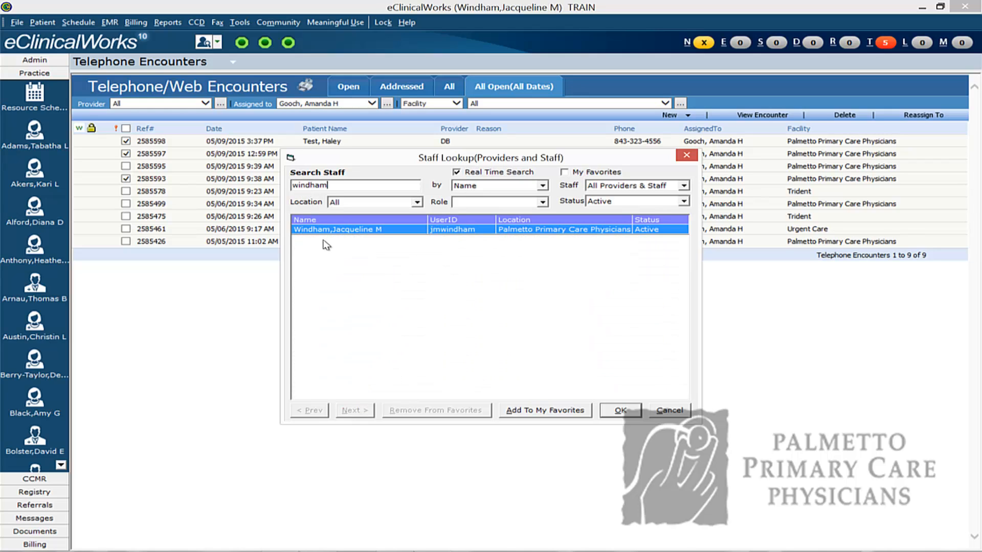
pyautogui.click(621, 412)
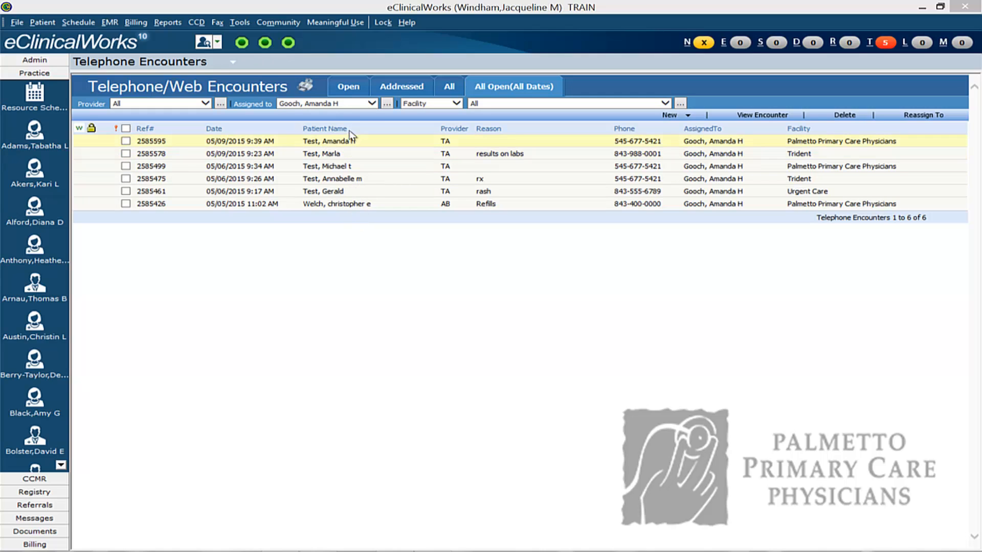
# Step: Look up the logged-in staff member by last name and show the open encounters assigned to that person
pyautogui.click(387, 104)
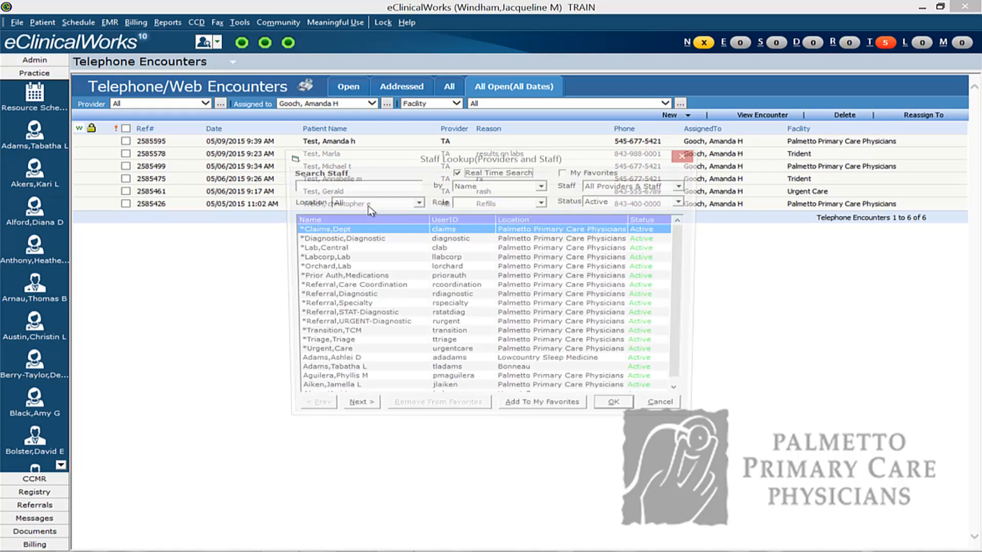
pyautogui.write('wi')
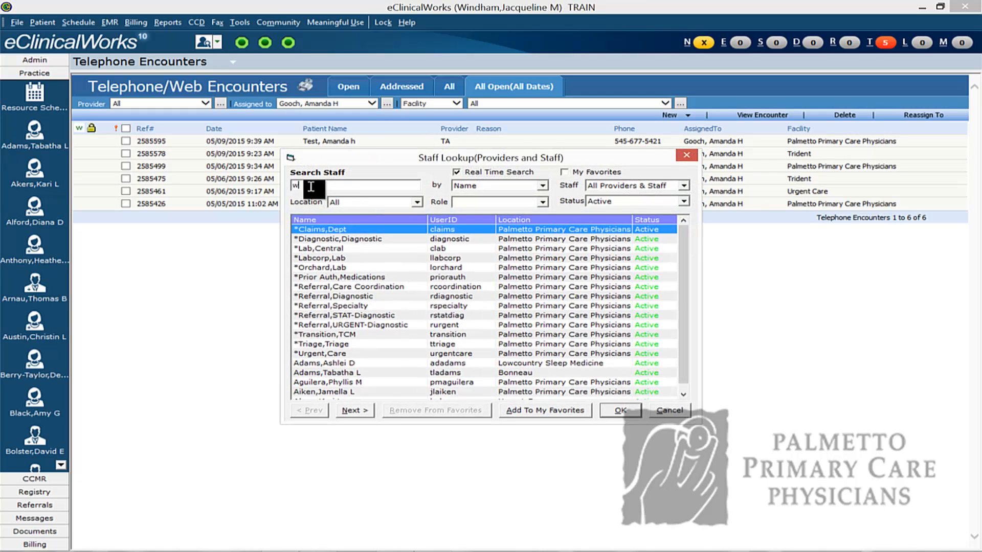
pyautogui.write('ndham')
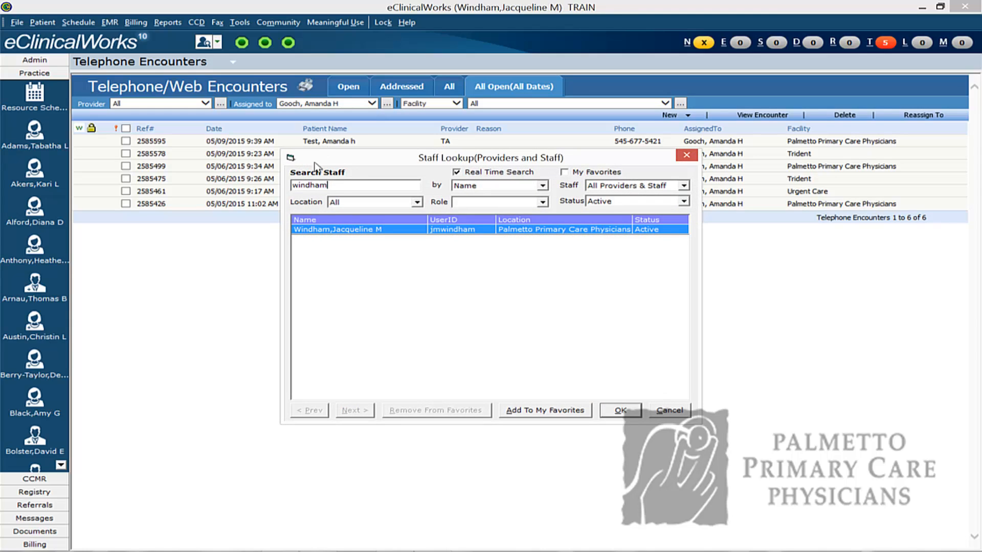
pyautogui.click(622, 411)
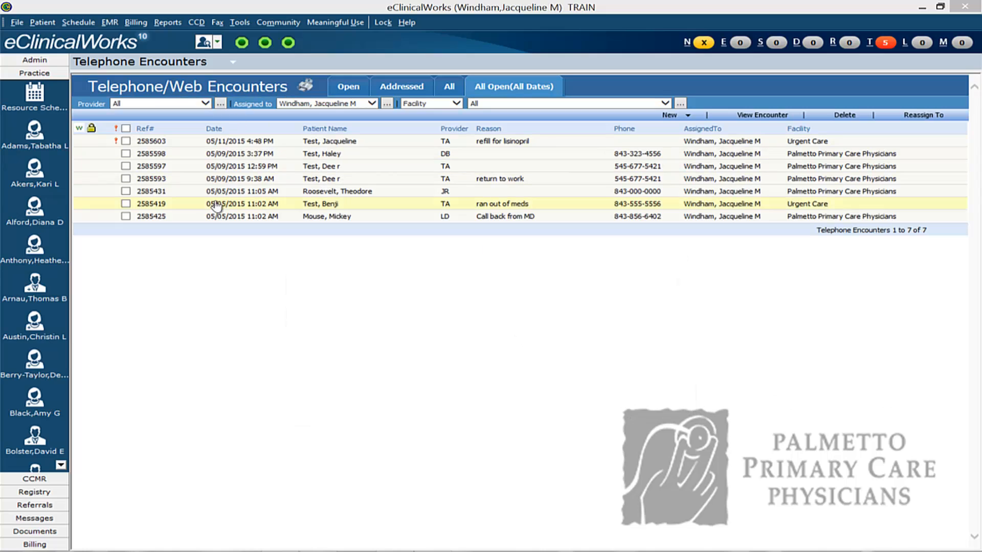